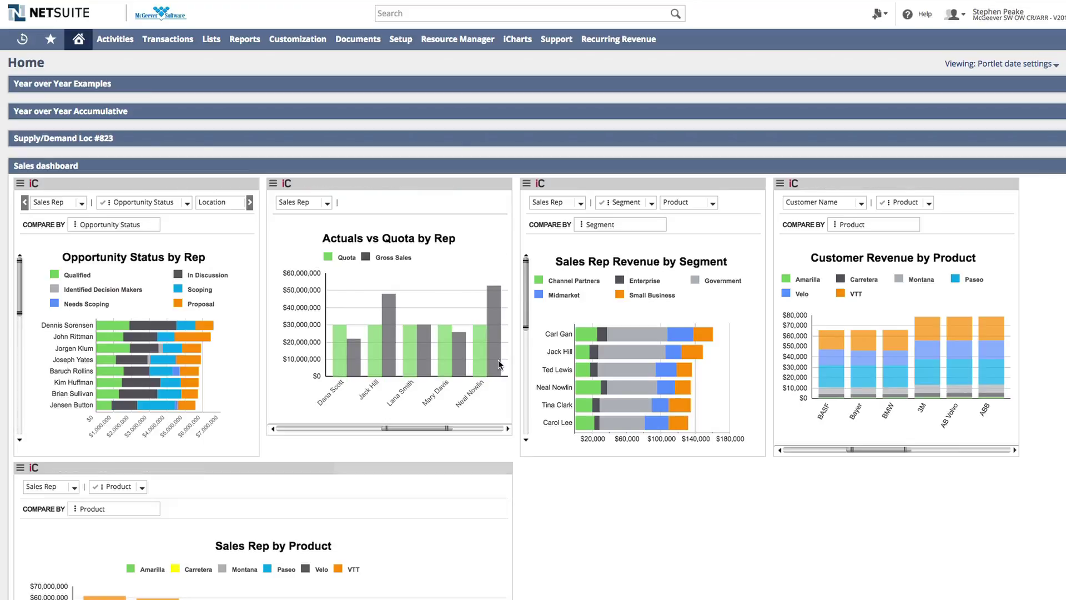
pyautogui.scroll(-5, 498, 360)
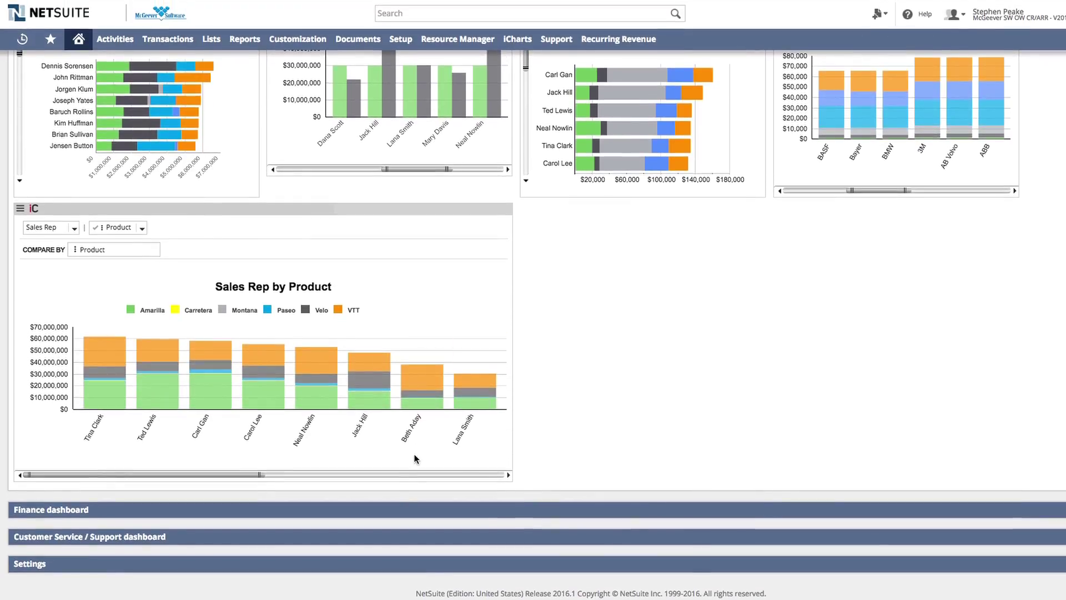
pyautogui.click(386, 511)
pyautogui.click(385, 511)
pyautogui.scroll(5, 512, 398)
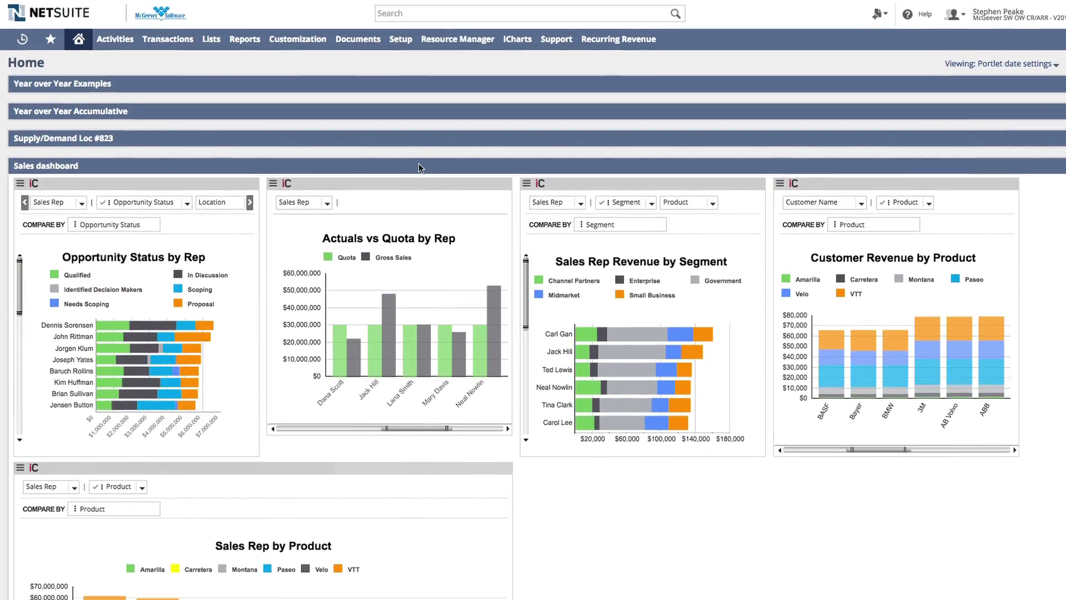
pyautogui.scroll(-6, 495, 257)
pyautogui.scroll(-2, 494, 262)
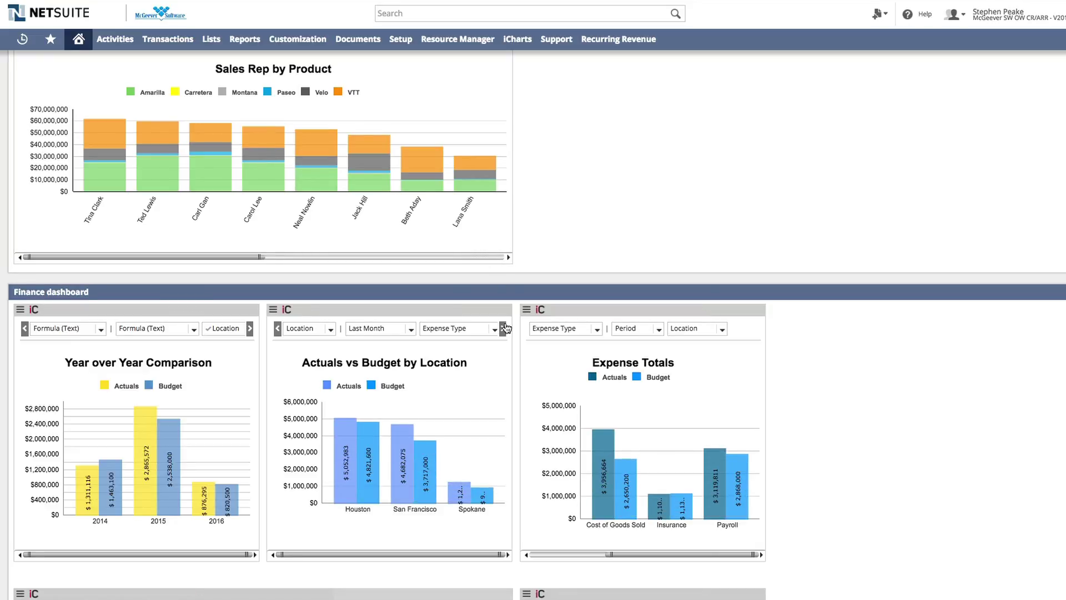
pyautogui.scroll(-6, 511, 343)
pyautogui.scroll(2, 510, 343)
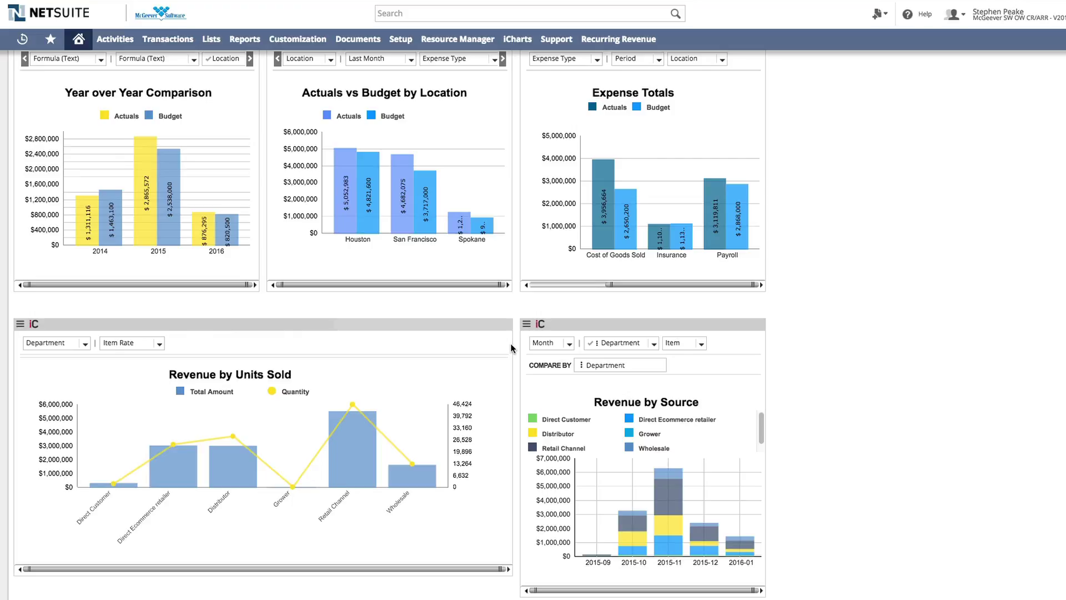
pyautogui.scroll(10, 428, 244)
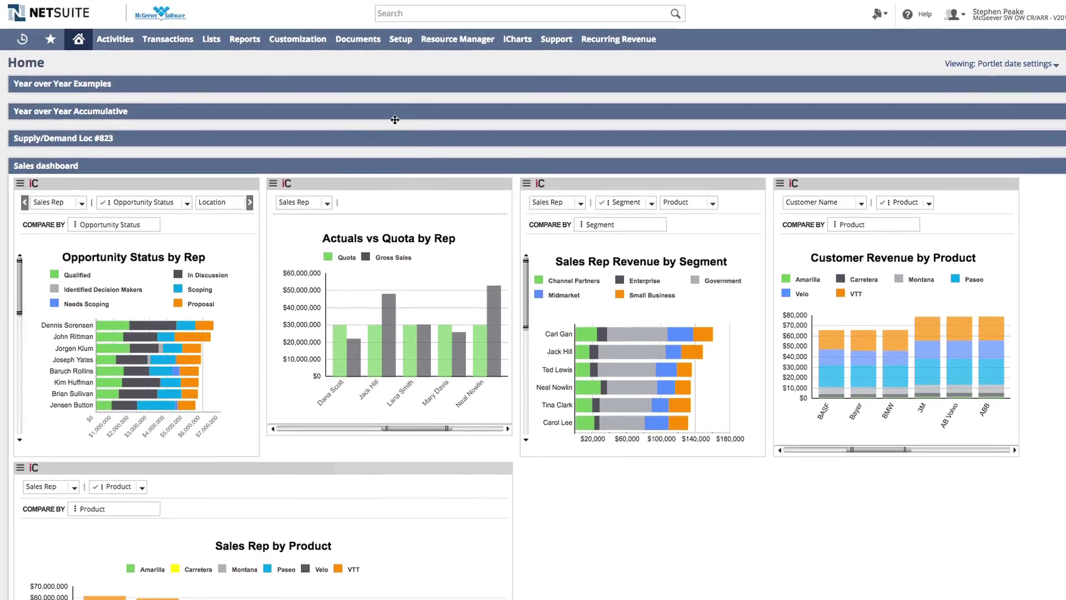
pyautogui.click(412, 15)
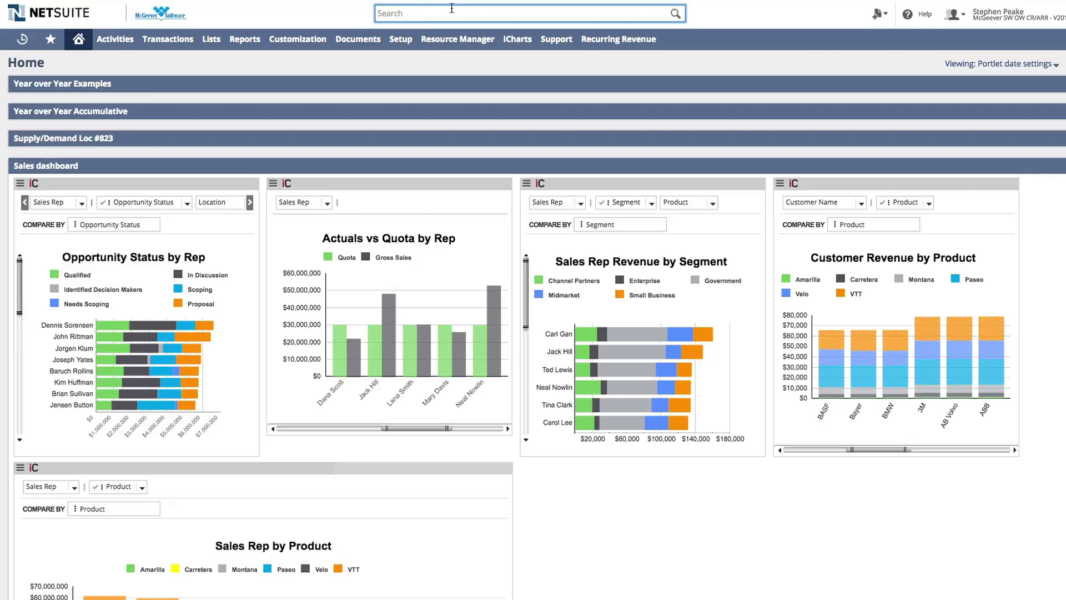
# - Search 'sea: time ov' and open the Time over Time Transaction Search SP edit page in a new tab
pyautogui.write('sea: ')
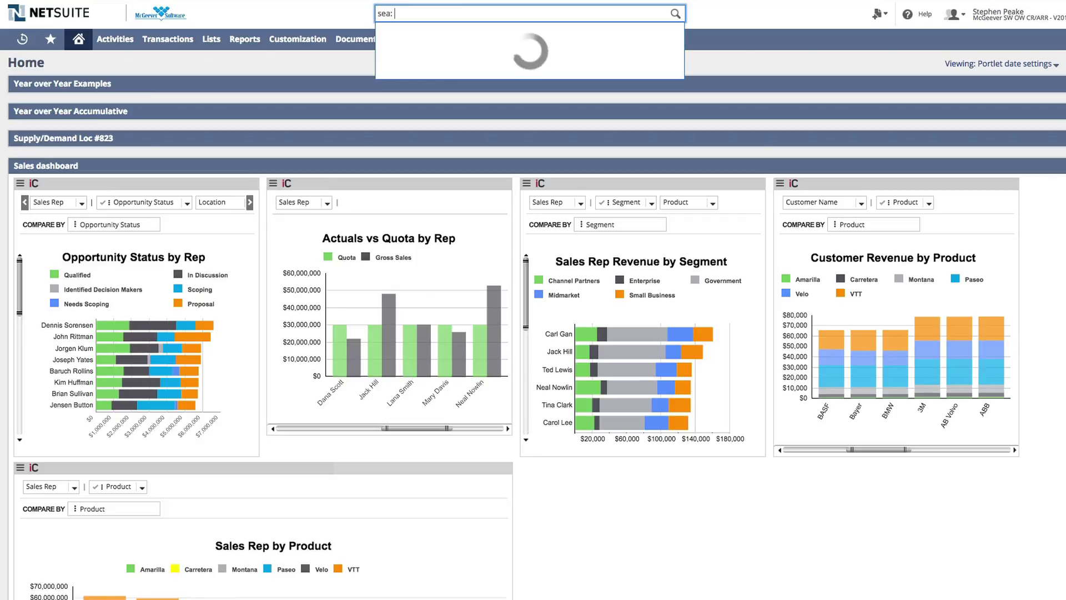
pyautogui.write('time')
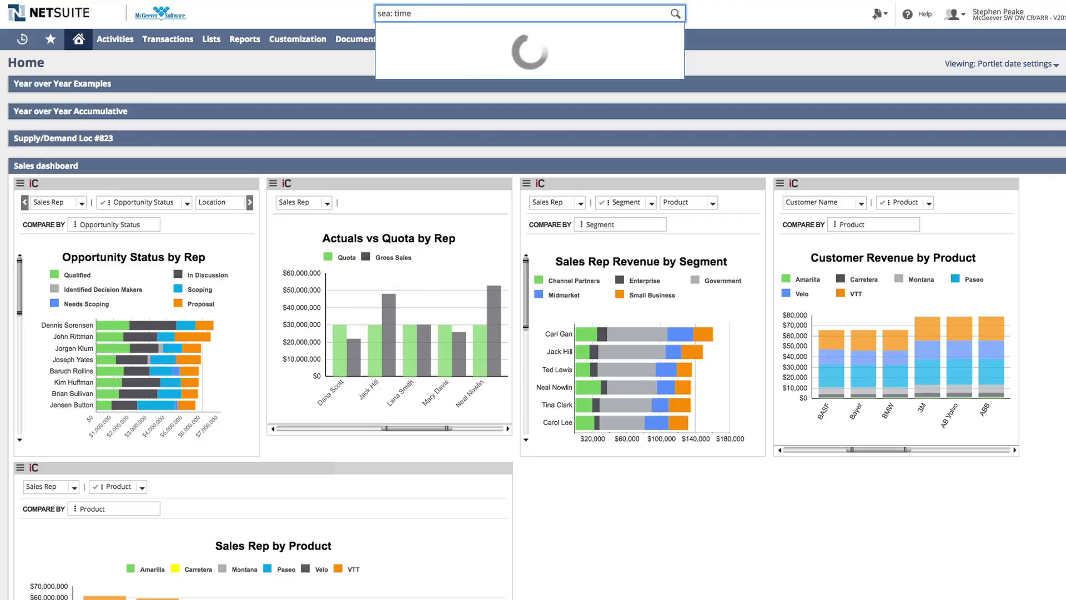
pyautogui.write(' ov')
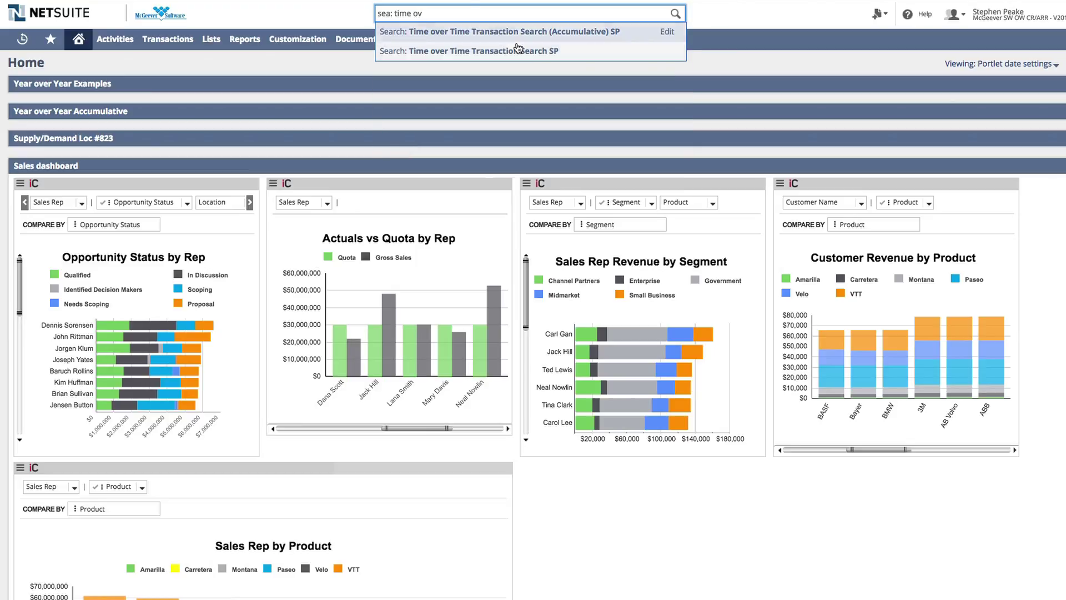
pyautogui.rightClick(665, 53)
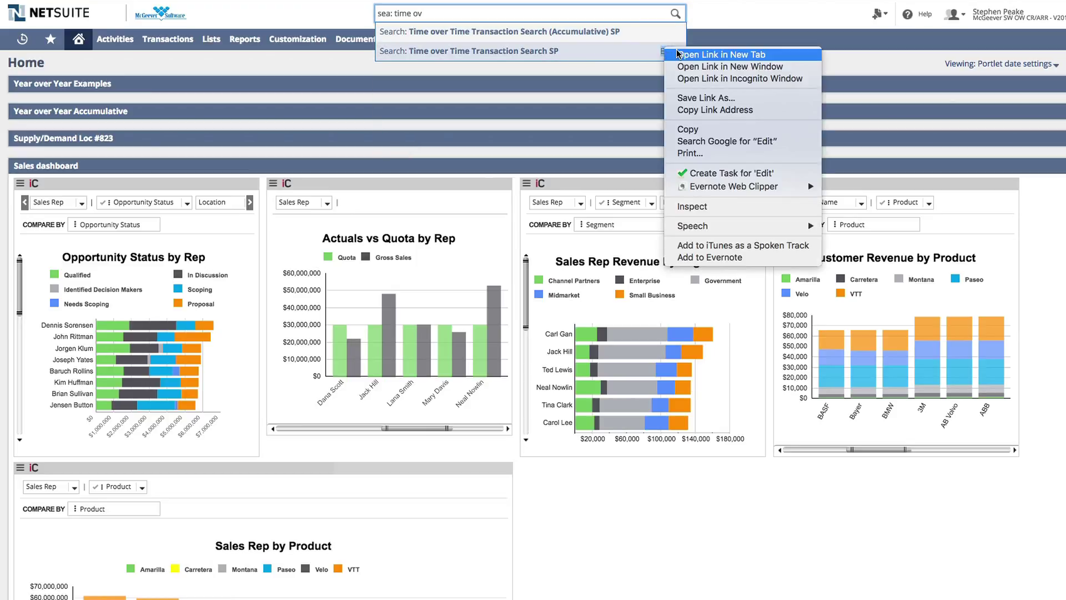
pyautogui.click(678, 53)
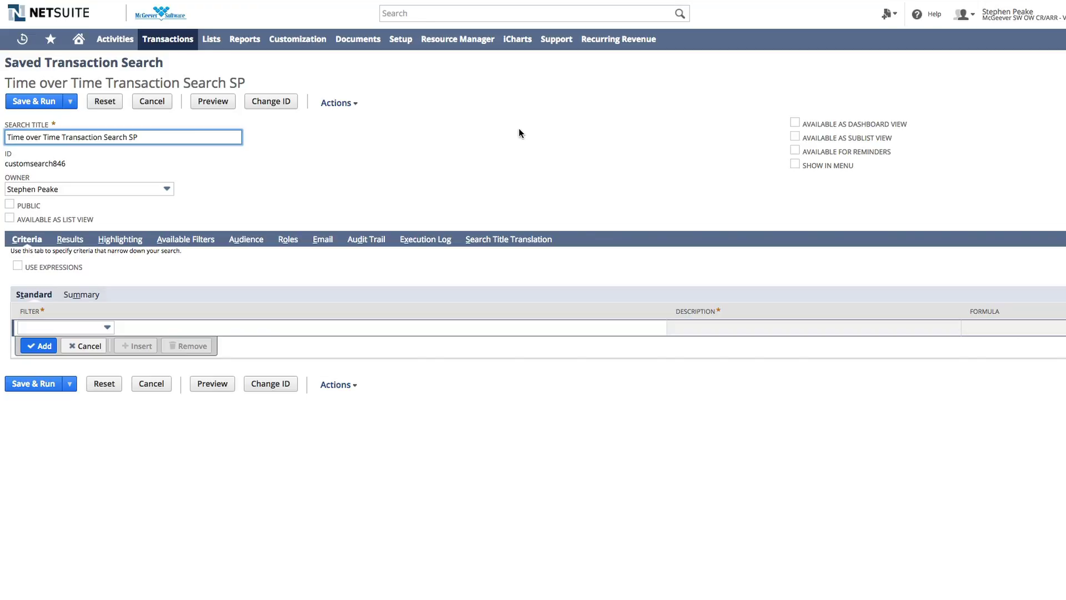
# - Zoom in and show the Results columns: Day, Week, Month, Quarter, Year, Year-Month, Last 45 Days
pyautogui.press('super+plus')
pyautogui.press('super+plus')
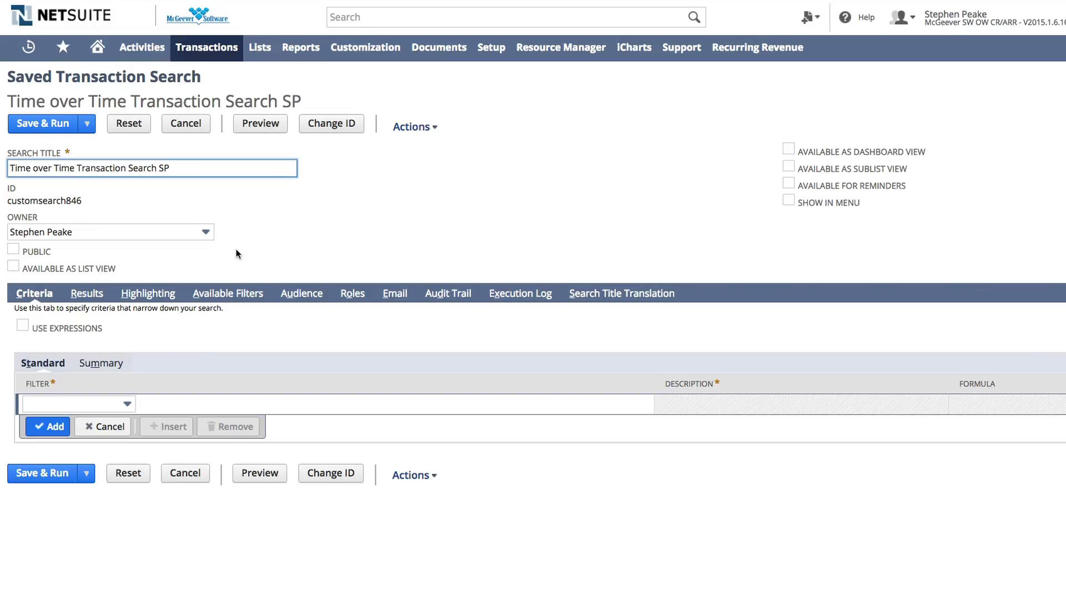
pyautogui.click(86, 293)
pyautogui.scroll(-5, 374, 308)
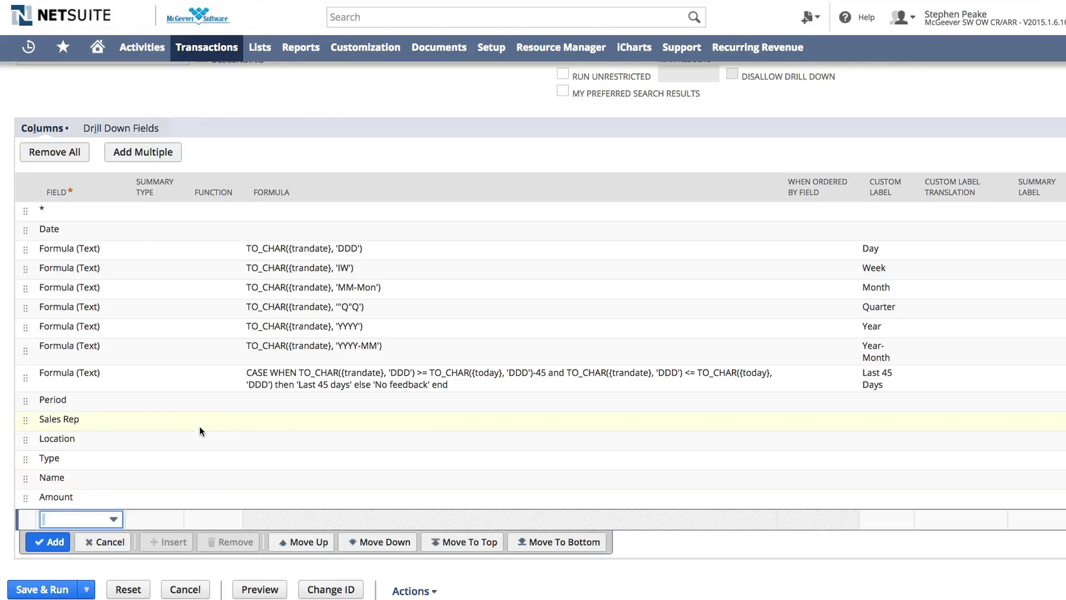
pyautogui.scroll(2, 201, 401)
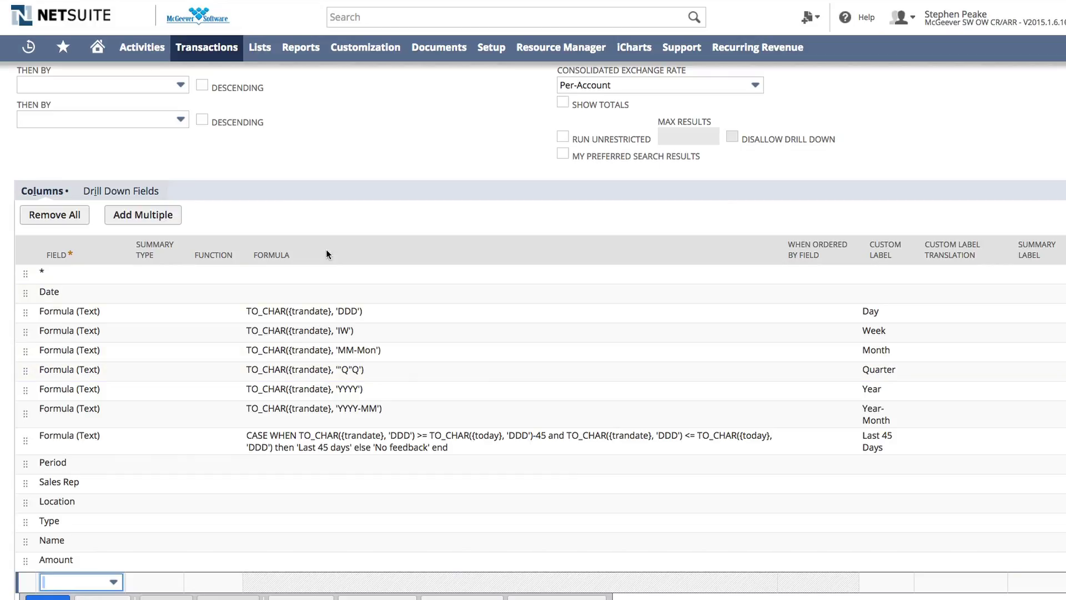
pyautogui.scroll(-1, 331, 384)
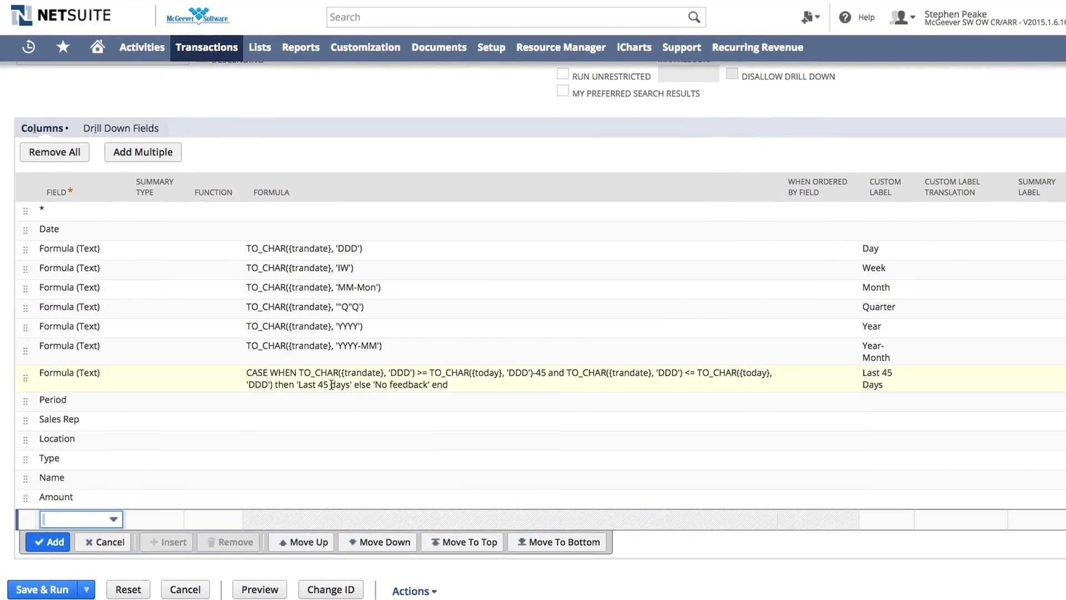
pyautogui.scroll(2, 331, 384)
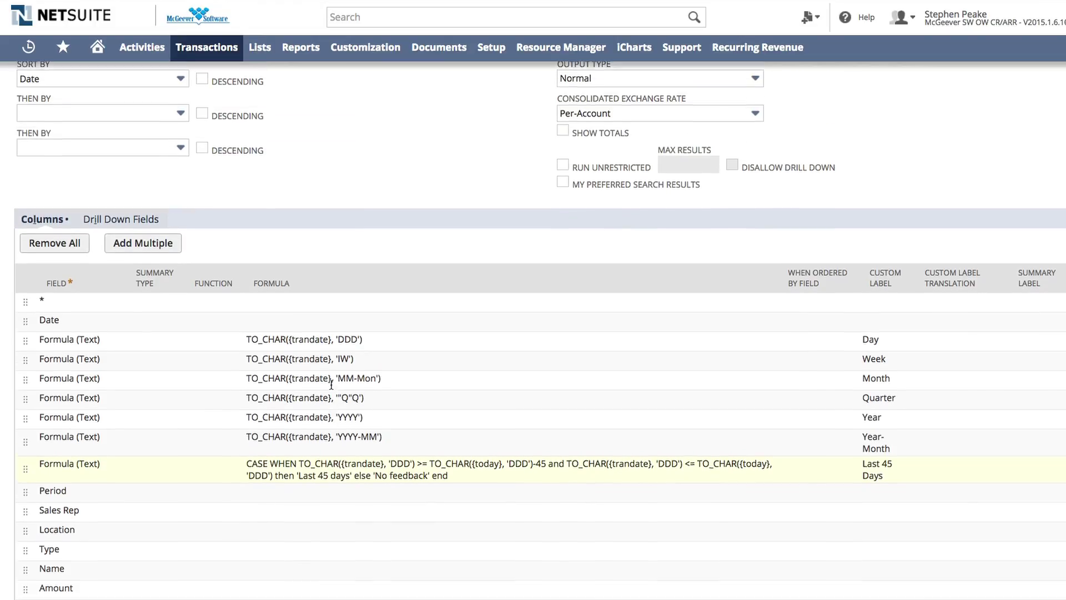
pyautogui.scroll(-2, 331, 384)
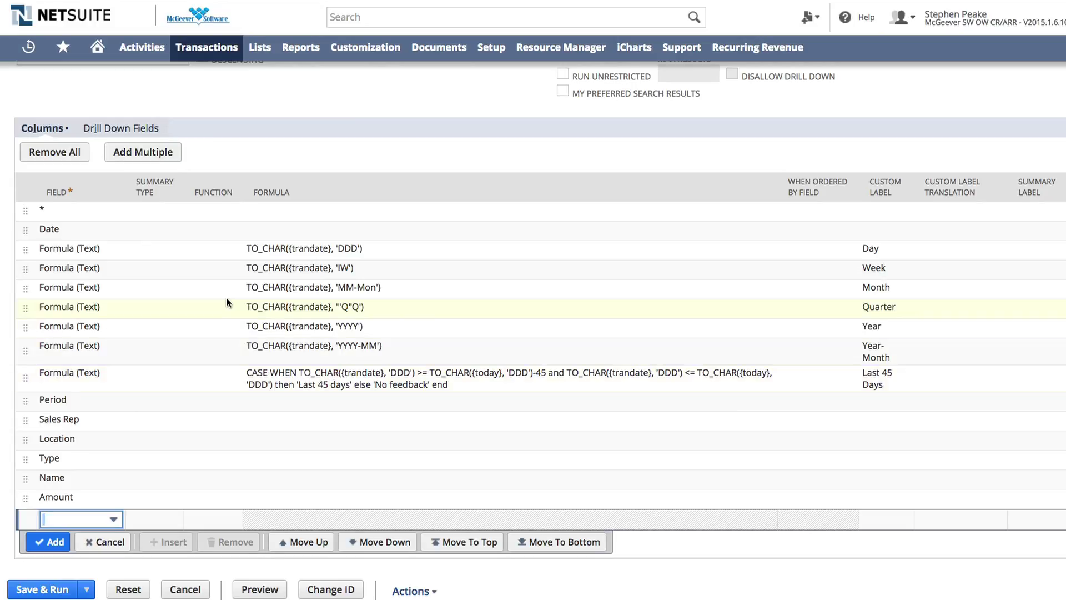
pyautogui.scroll(6, 227, 297)
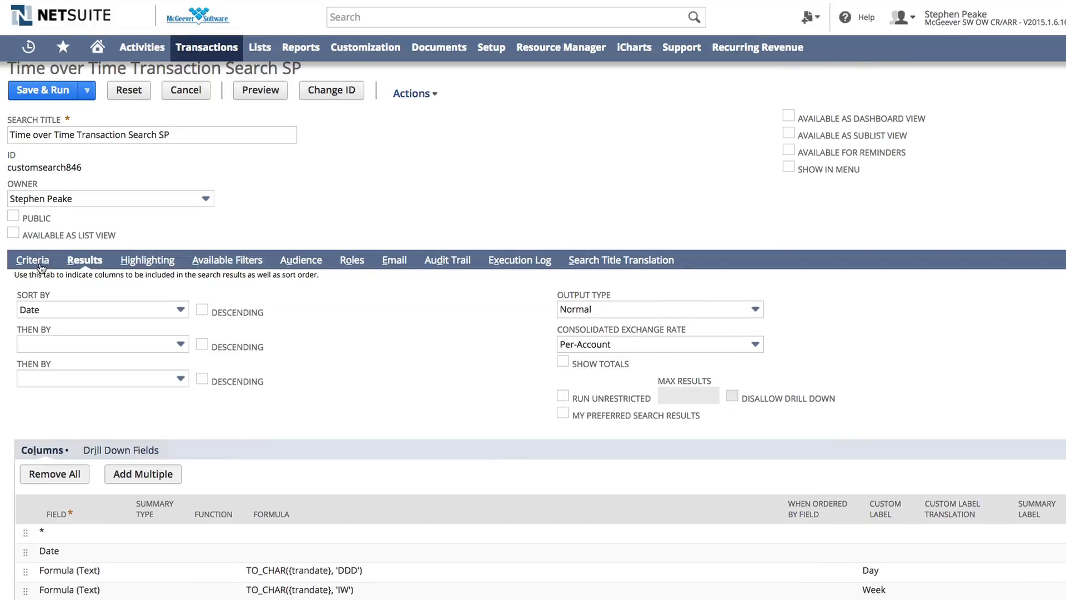
pyautogui.click(39, 262)
pyautogui.click(78, 261)
pyautogui.scroll(-5, 207, 344)
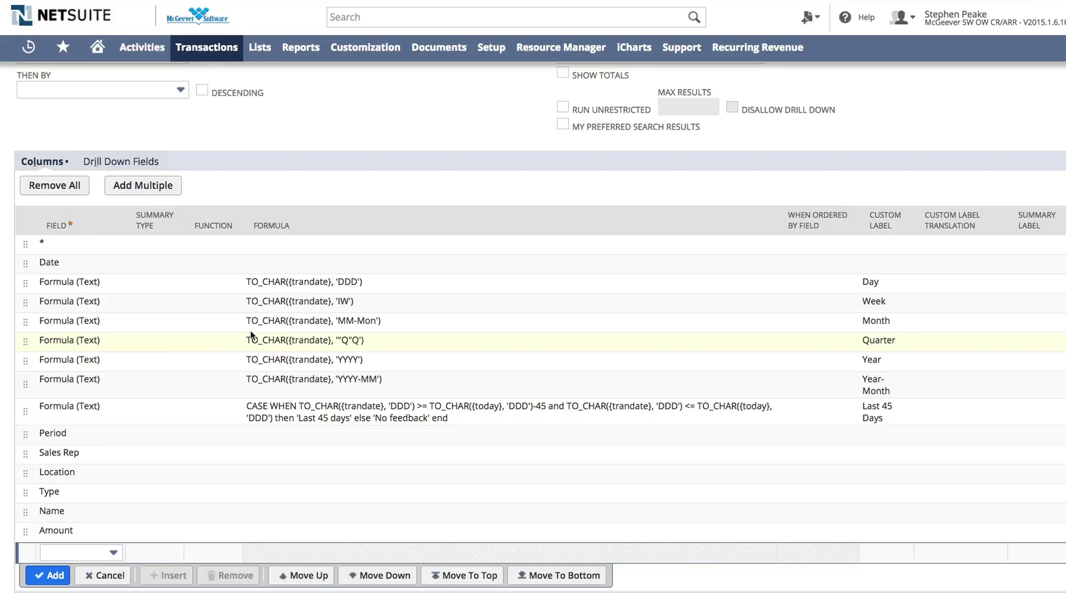
pyautogui.scroll(-1, 343, 434)
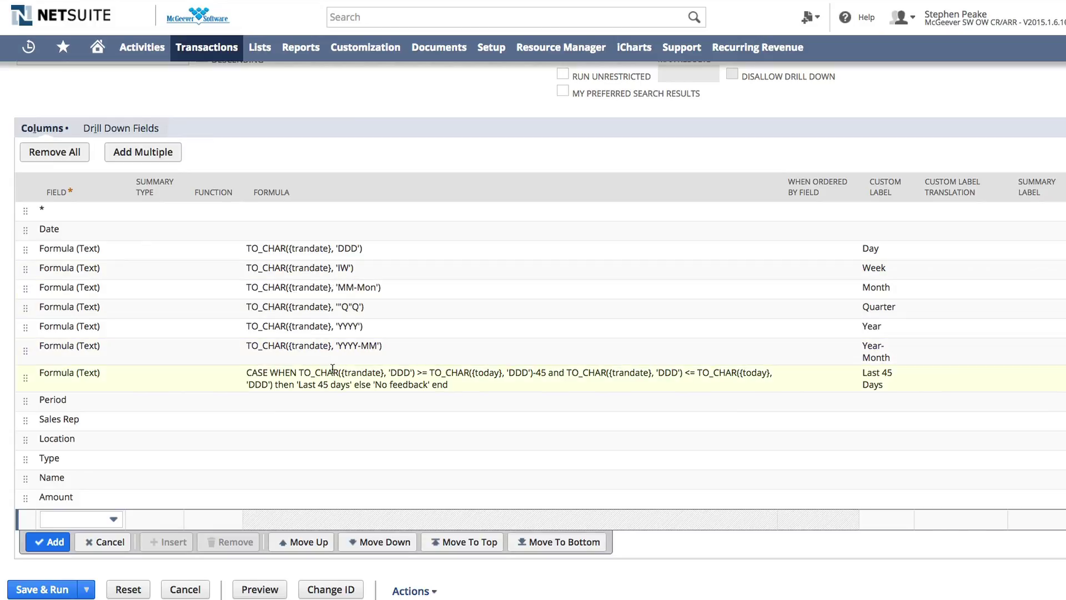
pyautogui.scroll(6, 332, 367)
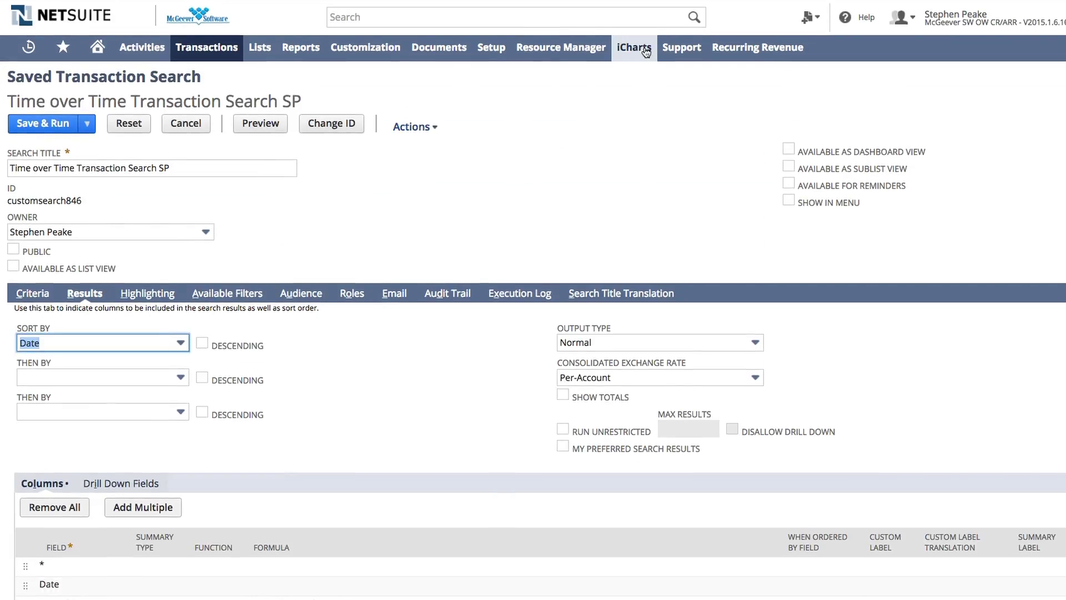
# - Open iCharts Data Visualization > Create New in a new tab and view the saved search's results
pyautogui.moveTo(642, 53)
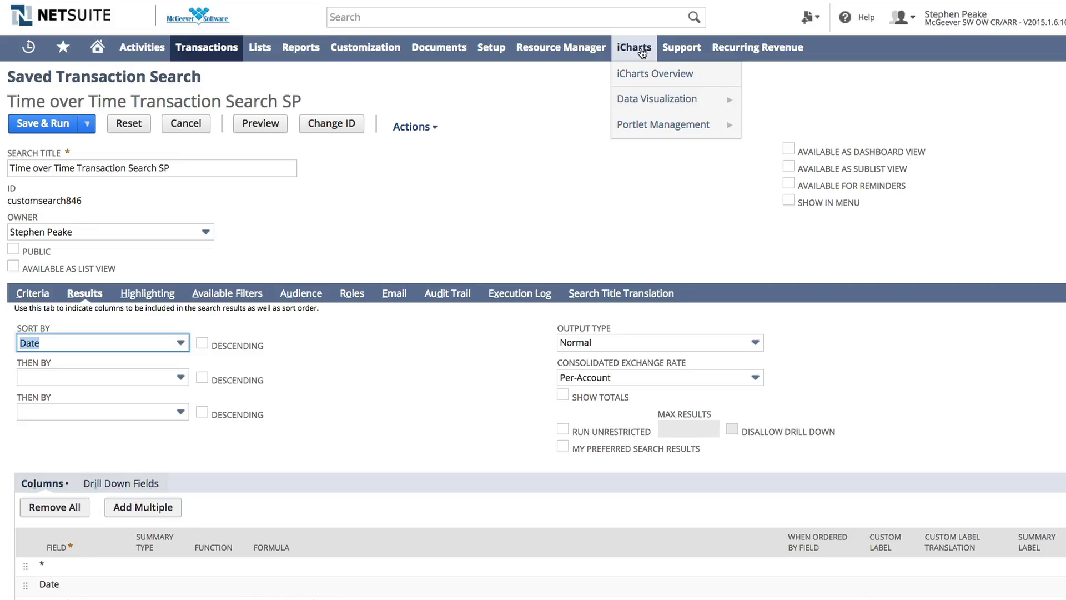
pyautogui.moveTo(655, 94)
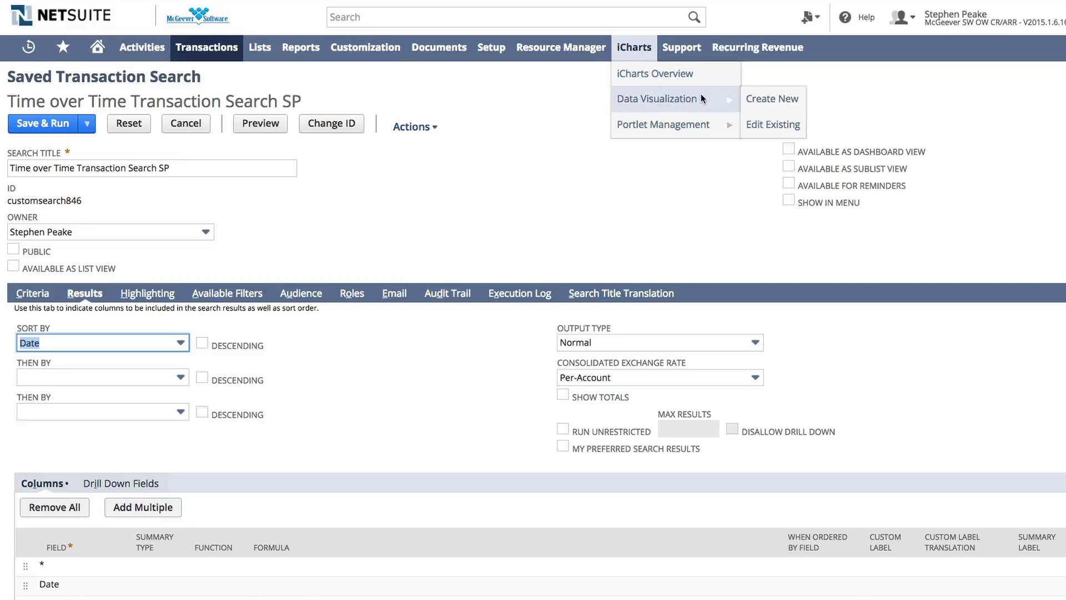
pyautogui.rightClick(756, 98)
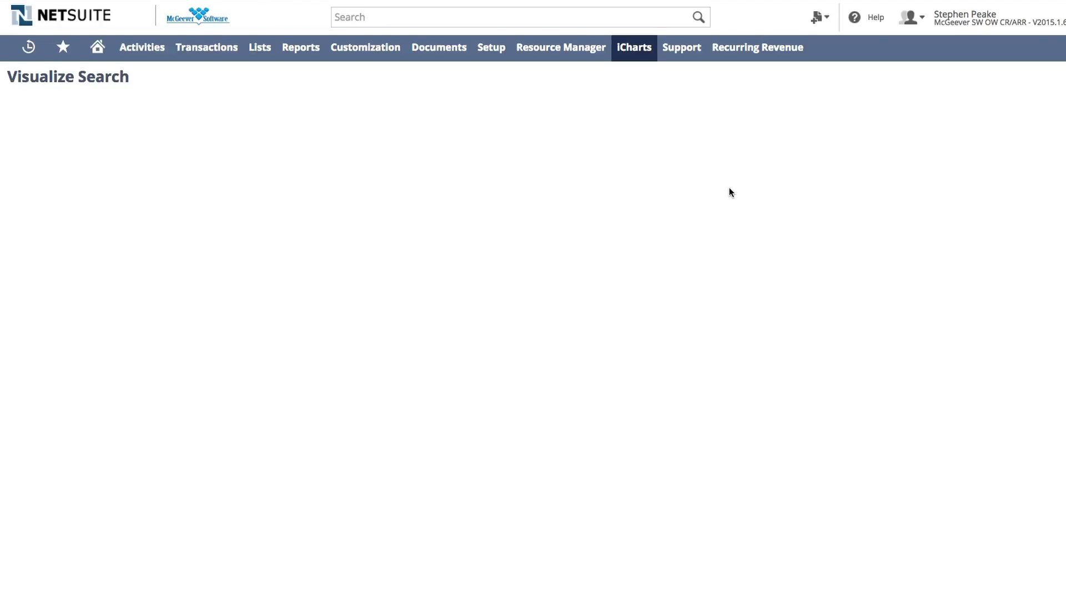
pyautogui.hotkey('ctrl', 'shift', 'Tab')
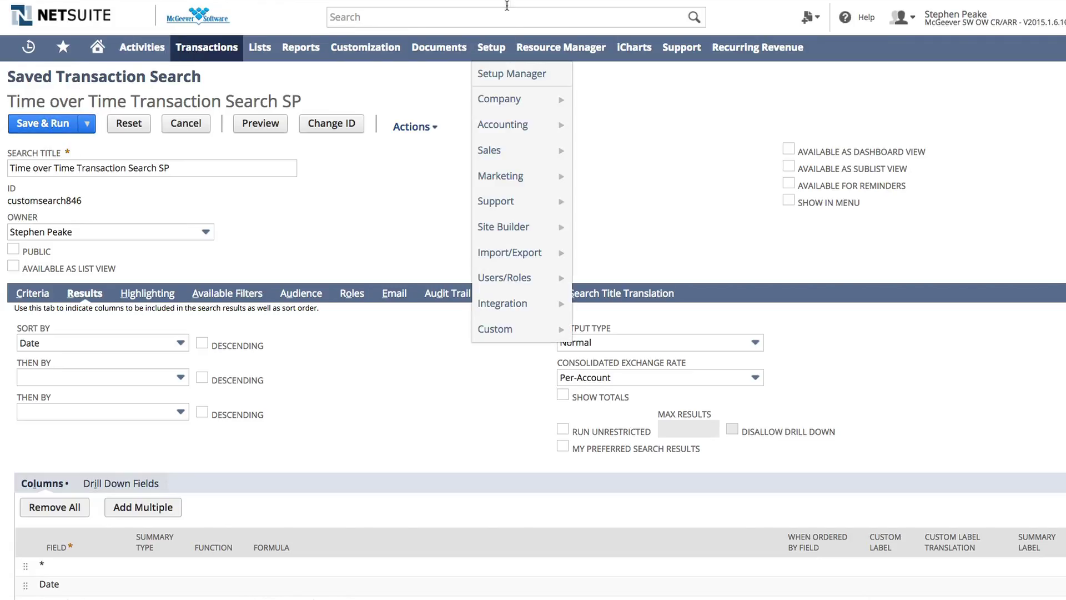
pyautogui.click(43, 123)
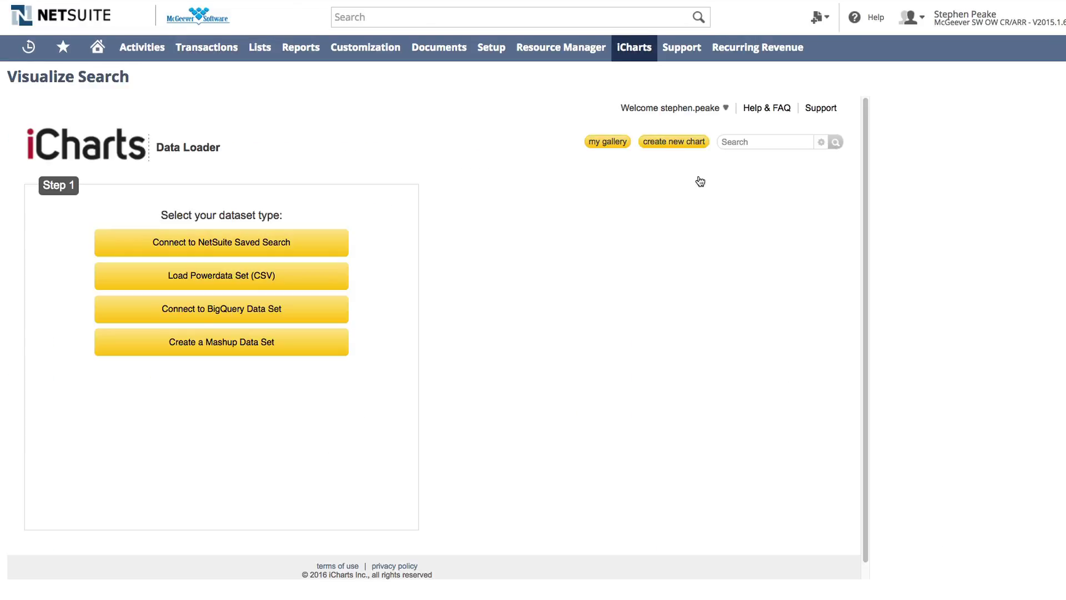
# - Connect to NetSuite saved search 846 and create a new chart in iCharts Studio
pyautogui.click(261, 239)
pyautogui.click(628, 373)
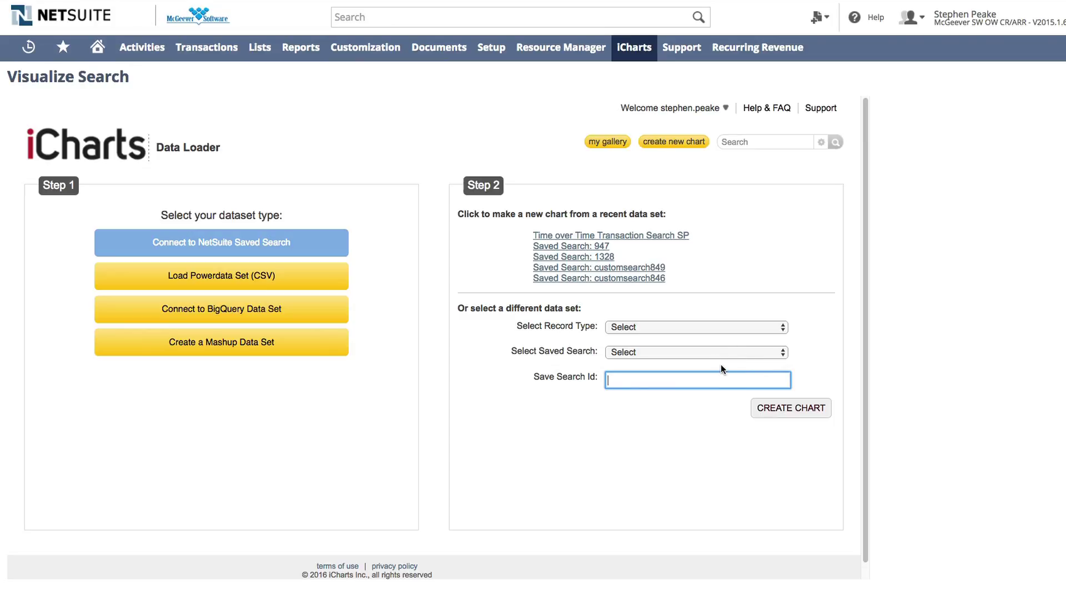
pyautogui.write('846')
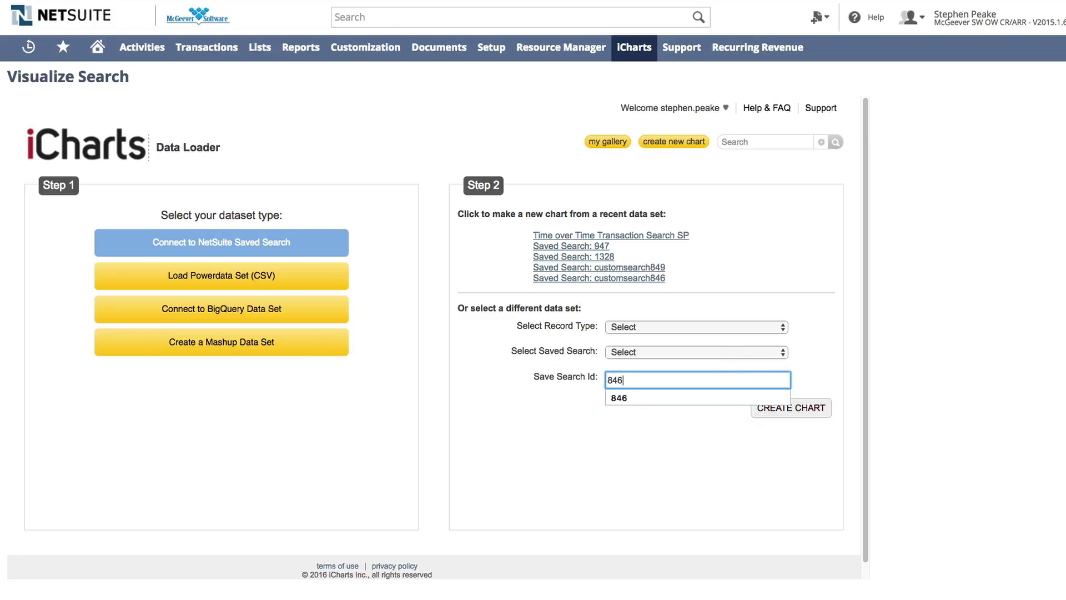
pyautogui.click(685, 433)
pyautogui.click(771, 410)
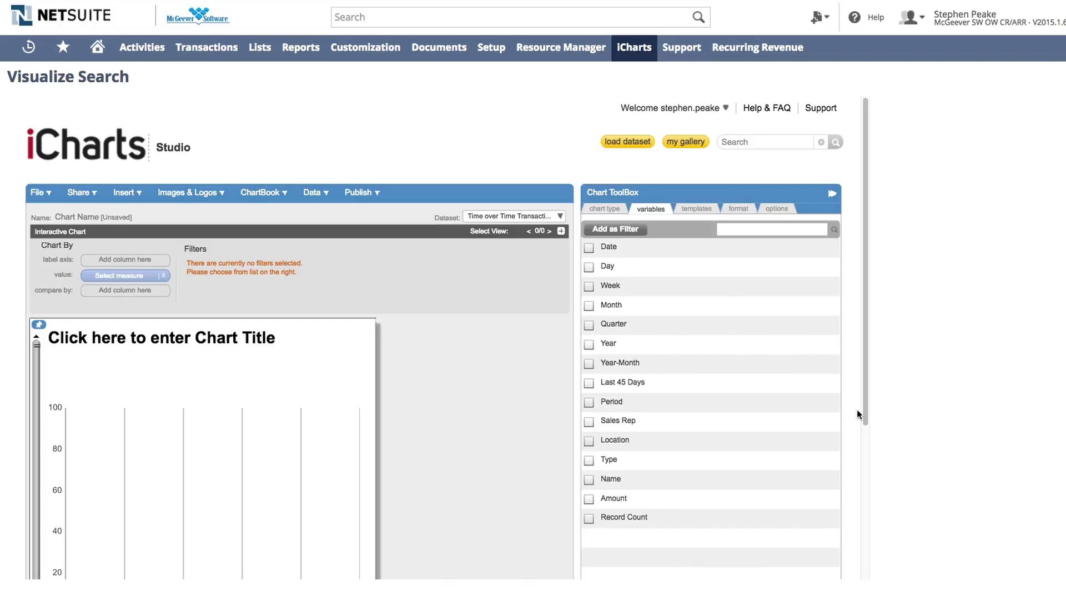
pyautogui.click(811, 525)
pyautogui.scroll(-3, 811, 525)
pyautogui.scroll(1, 783, 468)
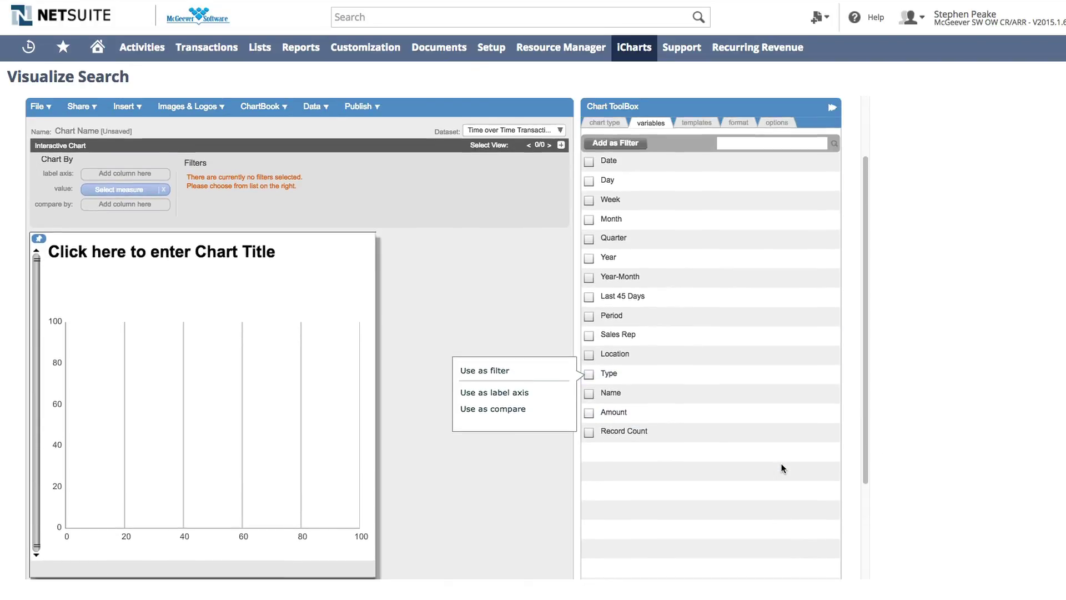
pyautogui.scroll(-1, 780, 465)
pyautogui.scroll(2, 778, 462)
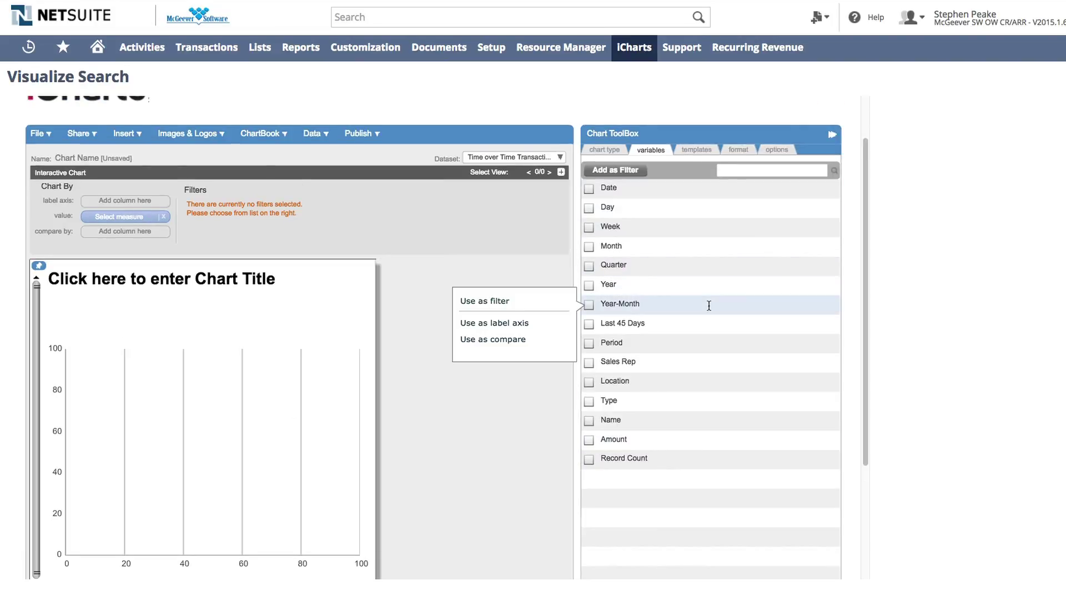
pyautogui.scroll(2, 735, 223)
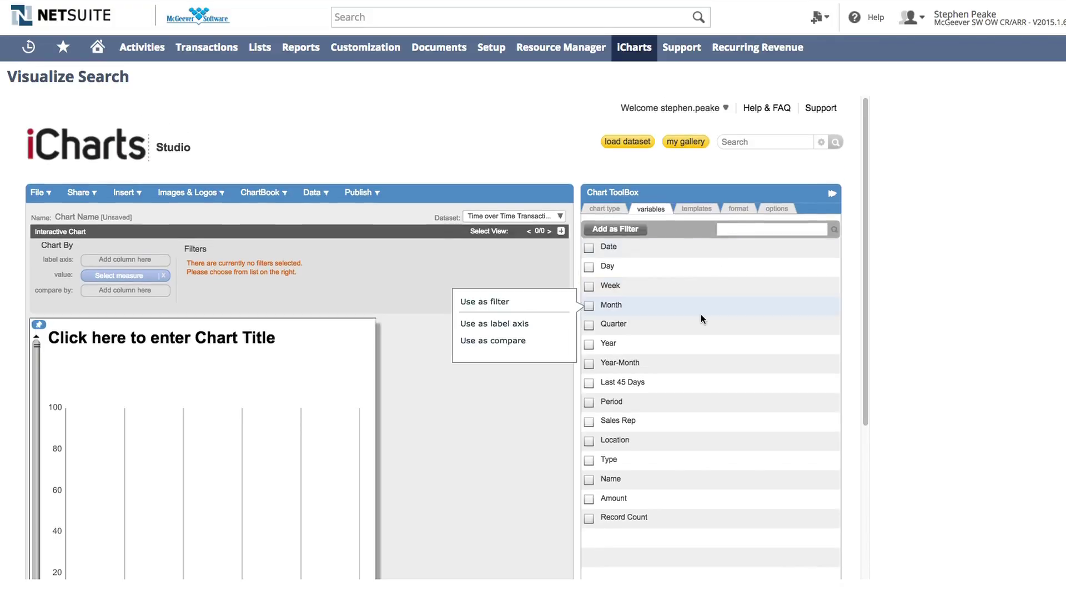
pyautogui.click(605, 208)
pyautogui.click(658, 208)
pyautogui.click(697, 207)
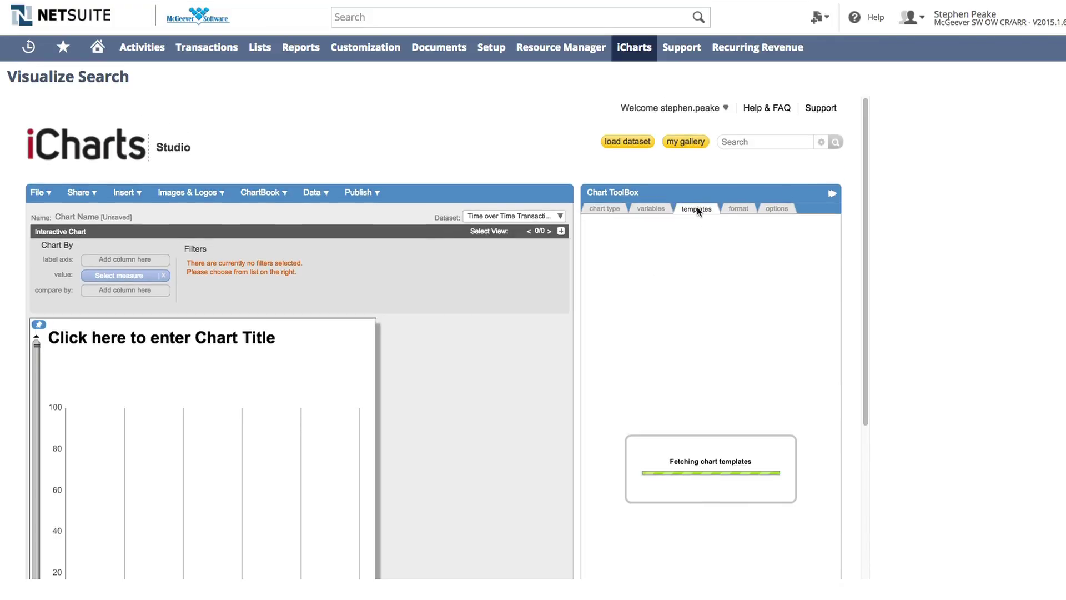
pyautogui.click(730, 207)
pyautogui.click(662, 209)
pyautogui.scroll(-3, 666, 266)
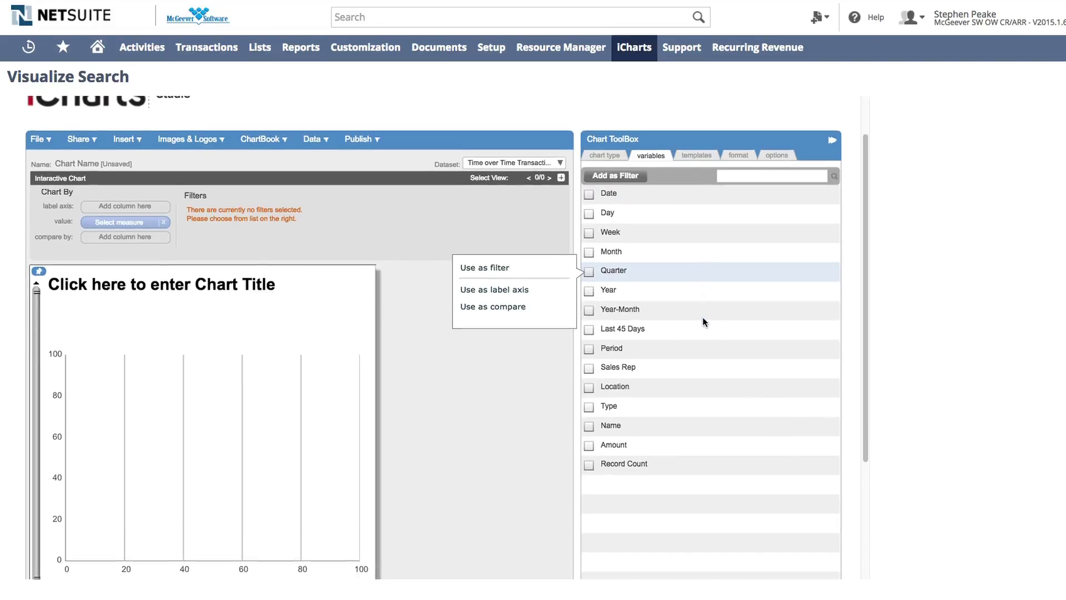
pyautogui.moveTo(644, 211)
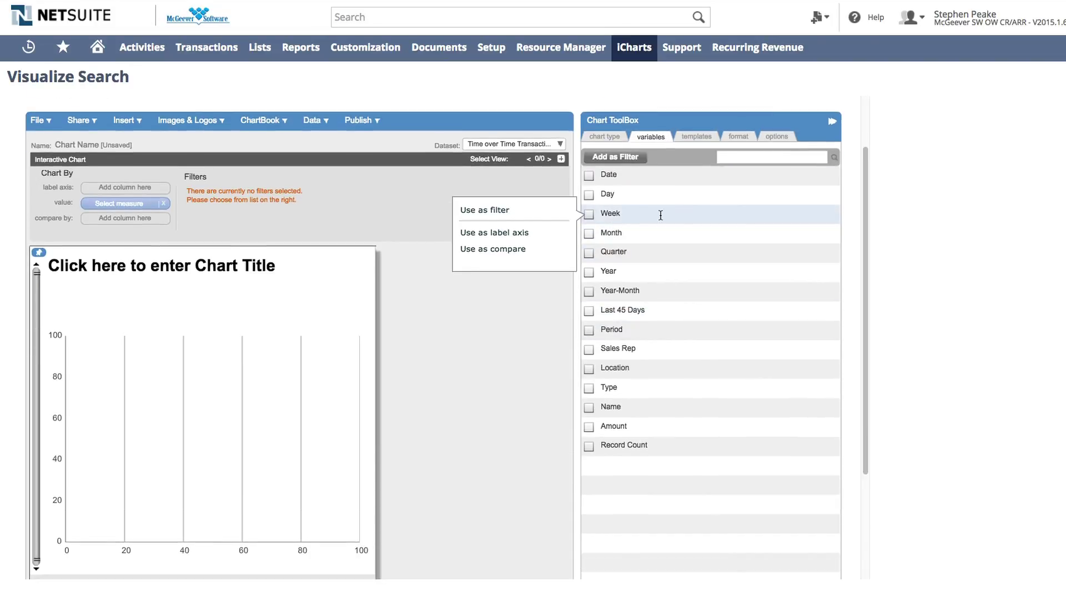
pyautogui.moveTo(649, 266)
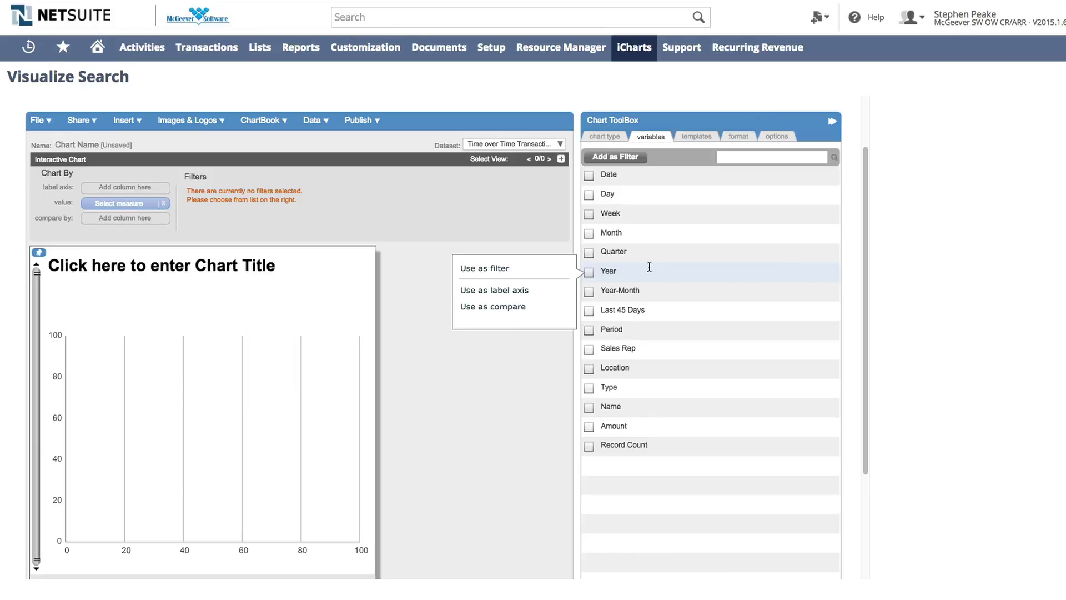
pyautogui.scroll(-2, 649, 266)
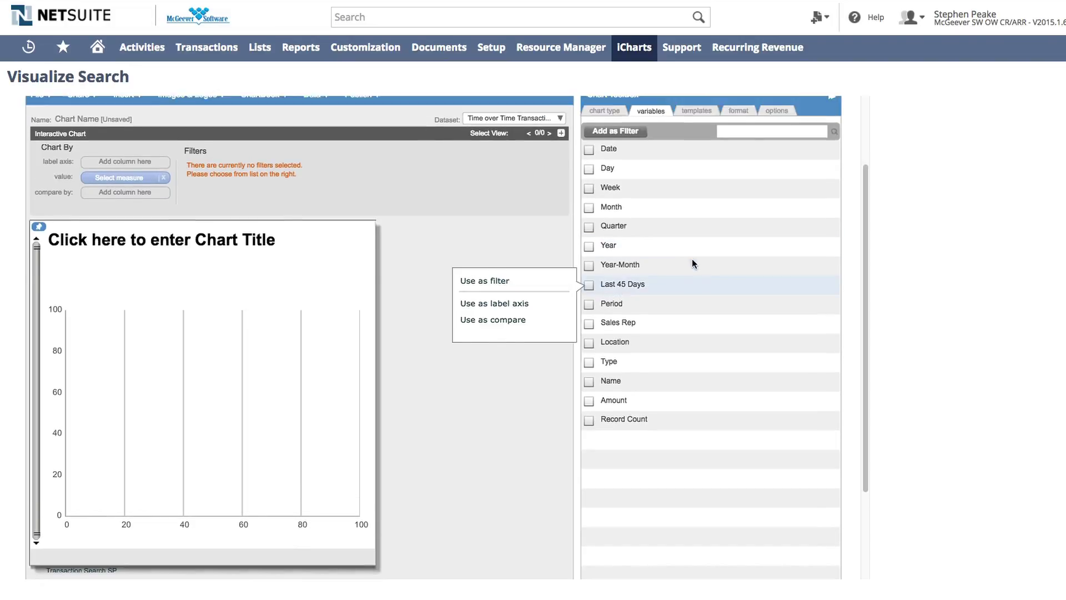
pyautogui.scroll(3, 692, 258)
# - Use Sales Rep as the chart's label axis
pyautogui.scroll(-2, 690, 232)
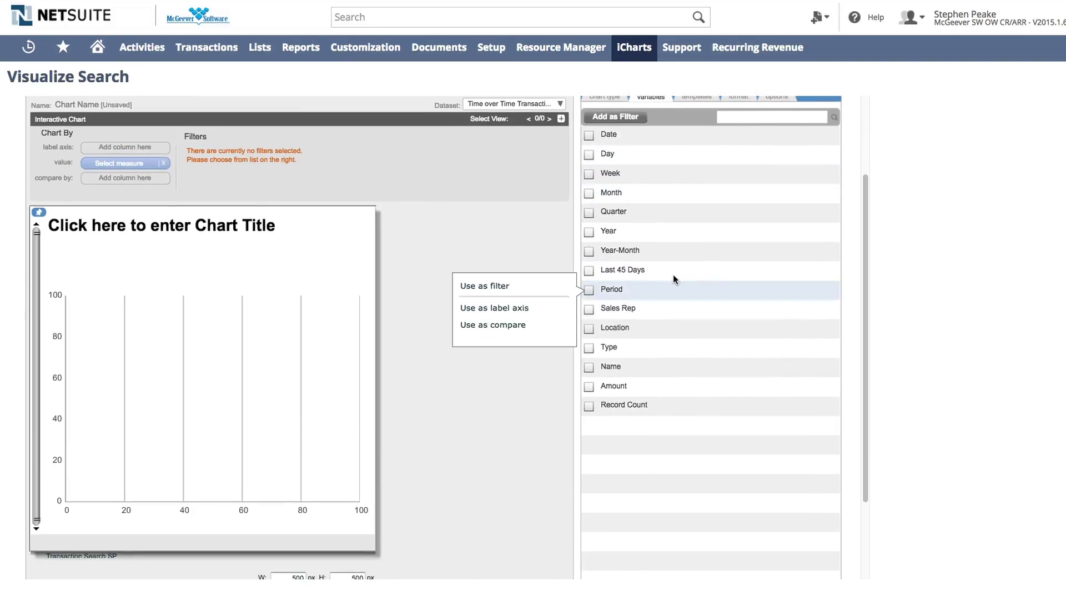
pyautogui.moveTo(625, 308)
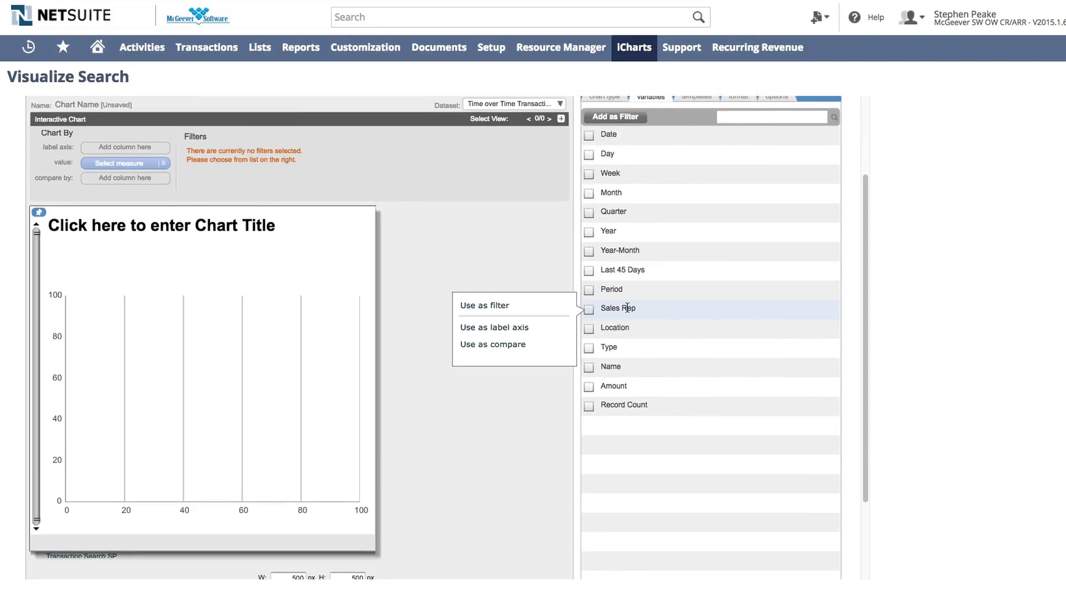
pyautogui.click(551, 328)
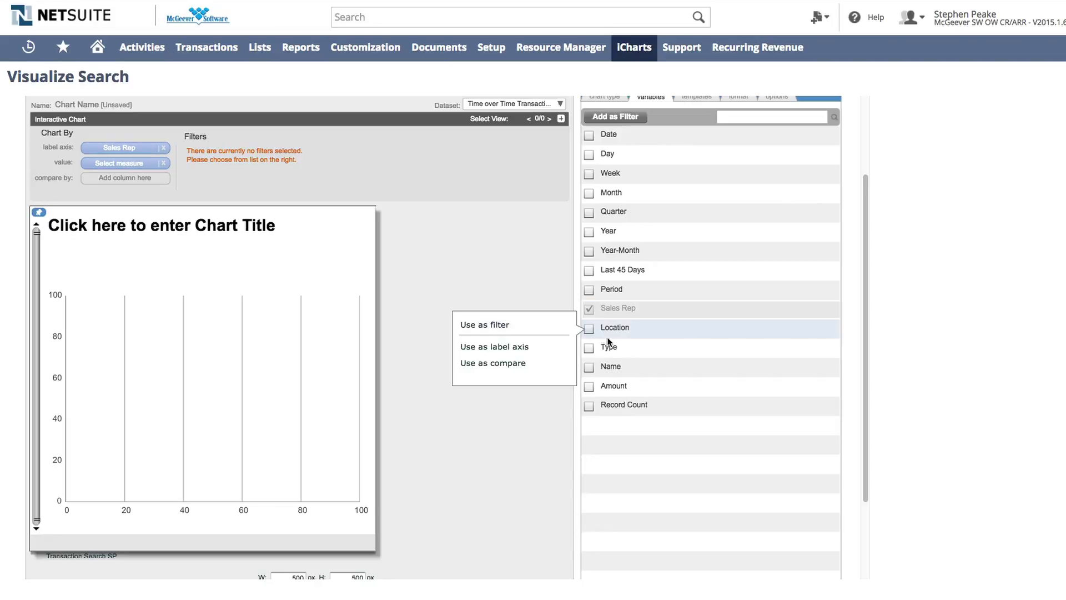
pyautogui.scroll(-3, 607, 311)
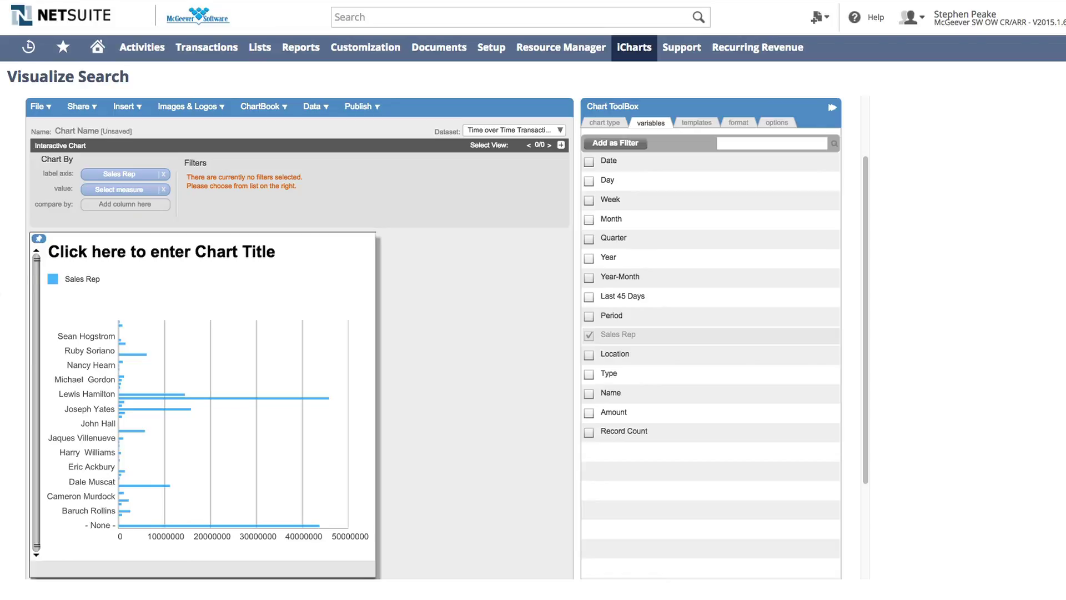
# - Sort the Sales Rep bars by value and apply the change
pyautogui.click(127, 175)
pyautogui.scroll(-3, 216, 250)
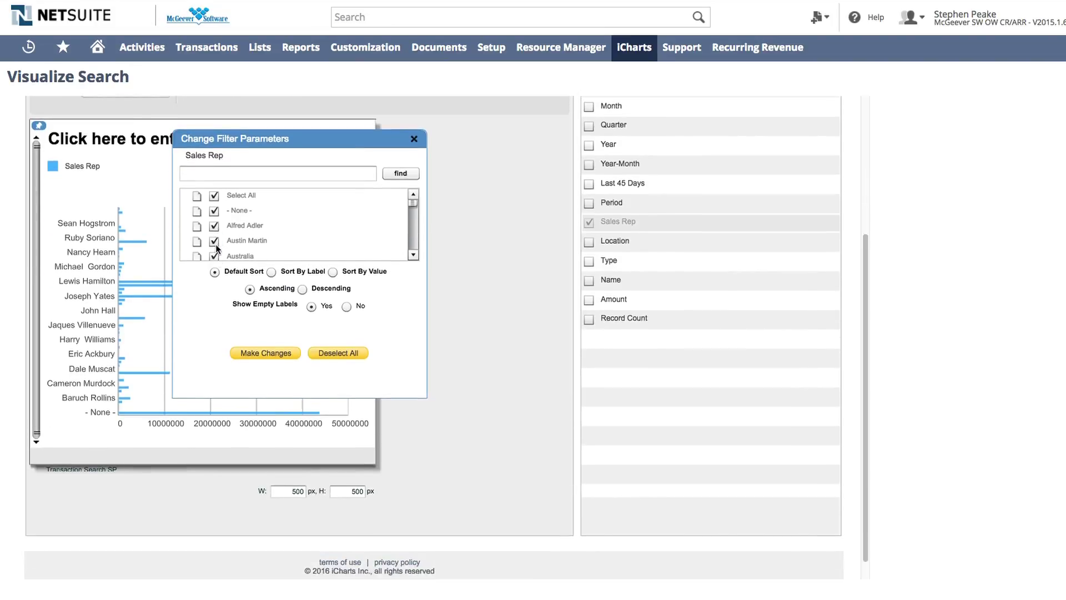
pyautogui.click(333, 260)
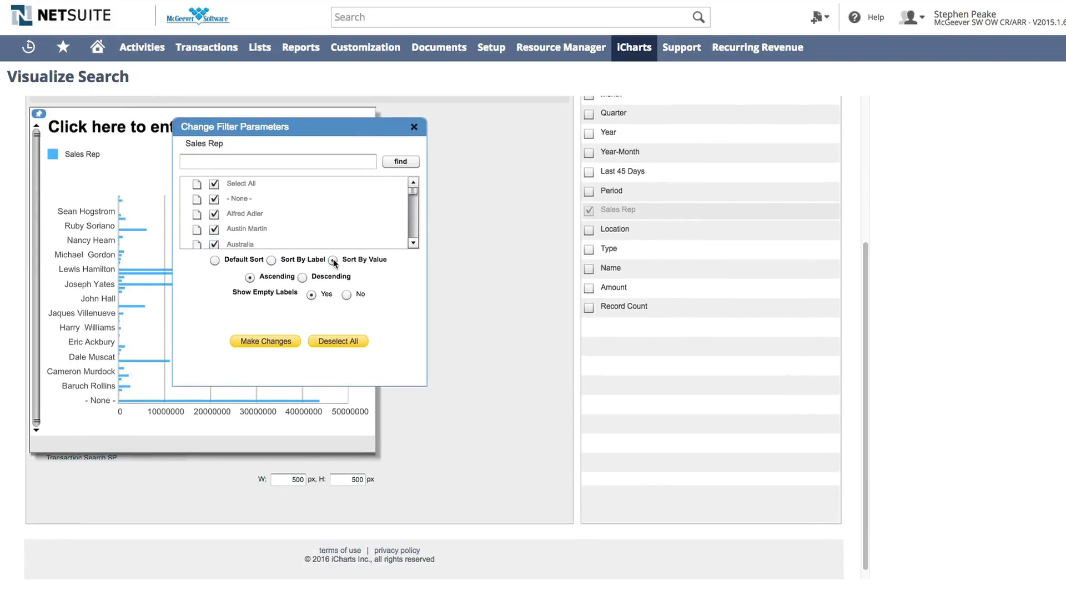
pyautogui.click(280, 340)
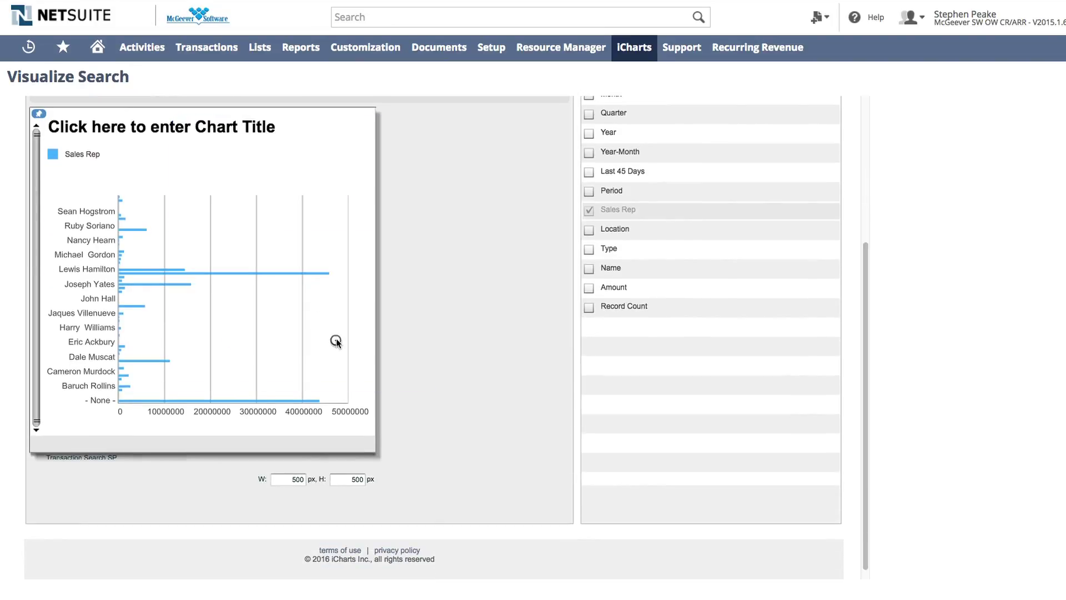
# - Change the chart type to Column
pyautogui.click(604, 142)
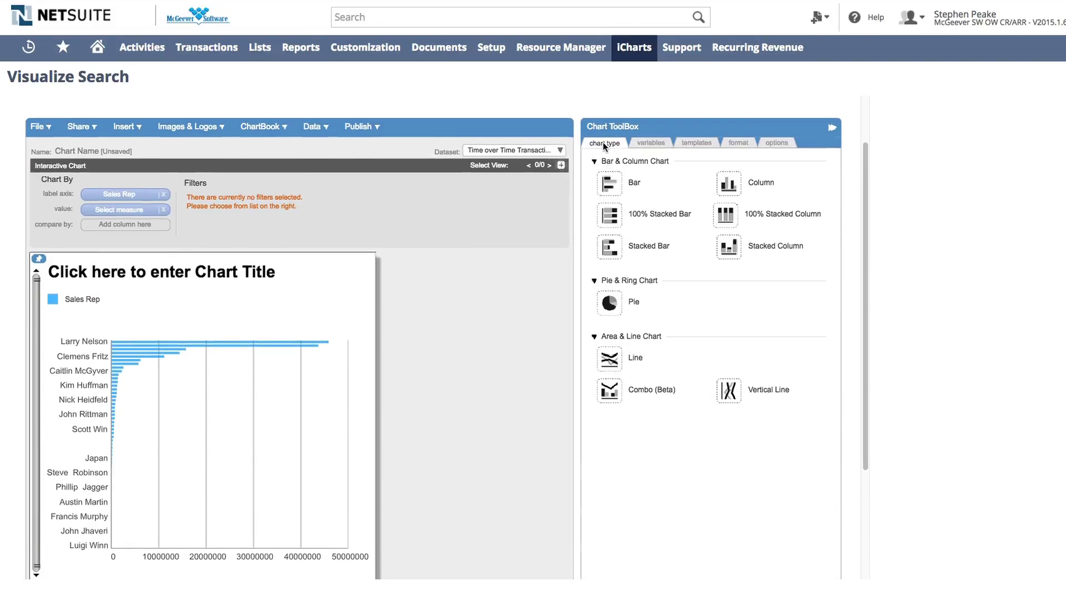
pyautogui.scroll(-1, 638, 256)
pyautogui.scroll(1, 749, 239)
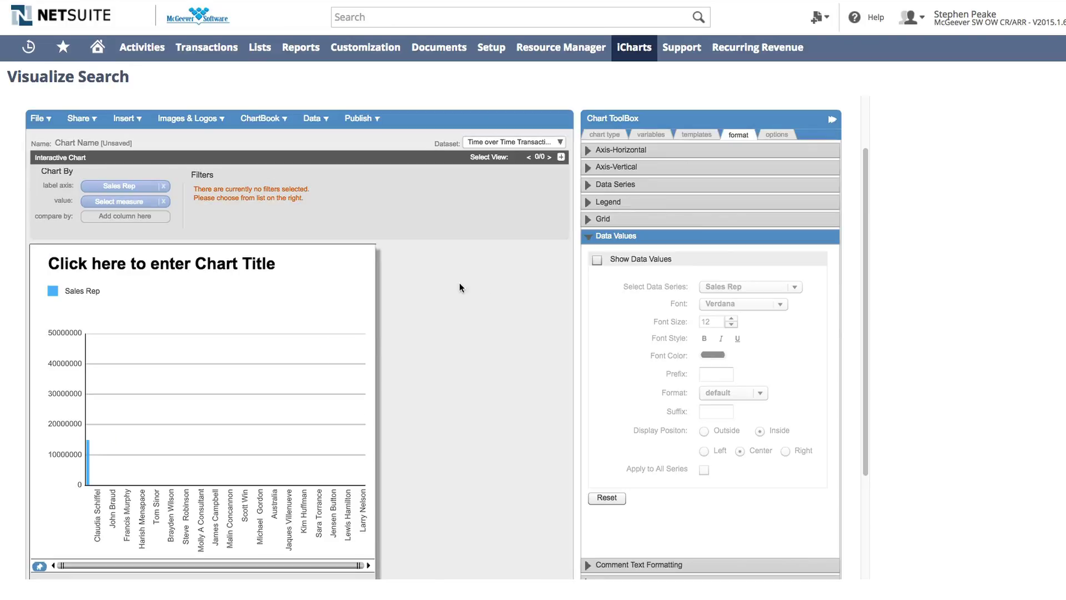
pyautogui.scroll(-1, 333, 333)
pyautogui.scroll(3, 274, 362)
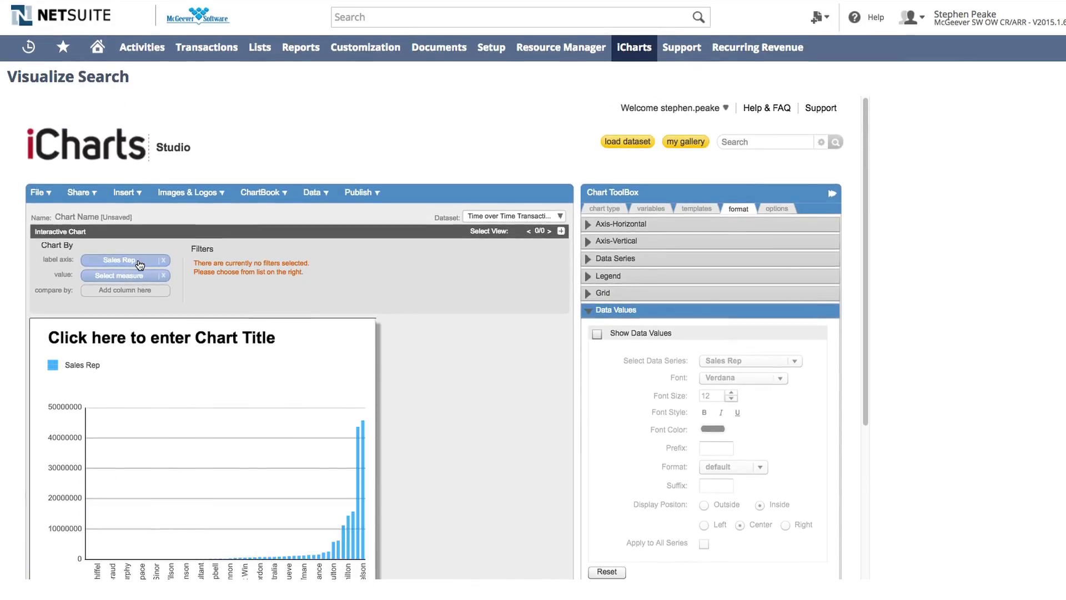
pyautogui.scroll(-5, 272, 388)
pyautogui.scroll(1, 272, 388)
pyautogui.scroll(3, 272, 388)
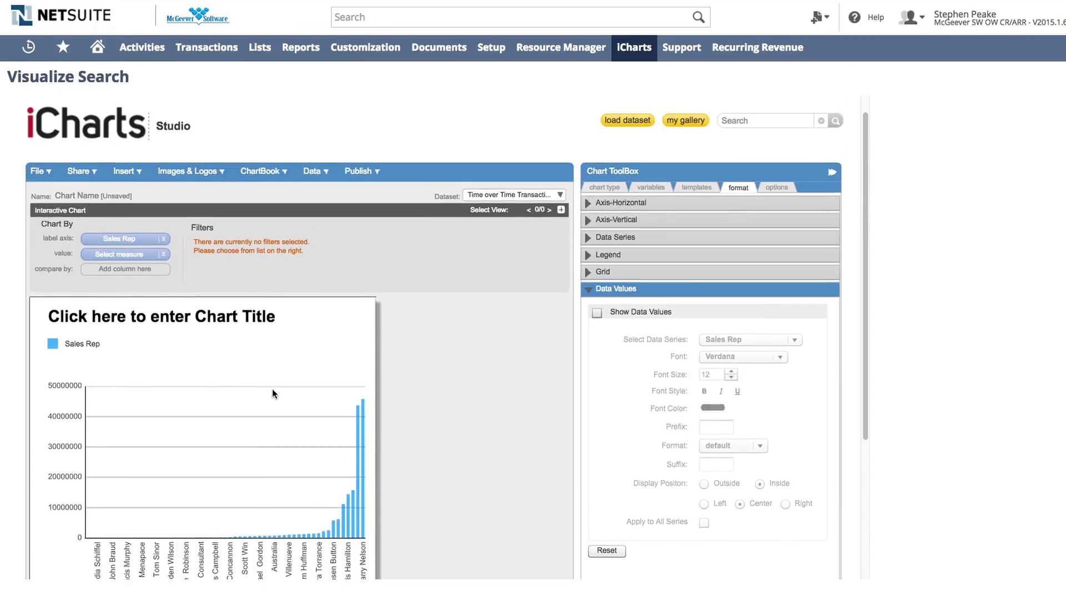
# - Return to the chart variables and view the usage options for Last 45 Days
pyautogui.click(652, 187)
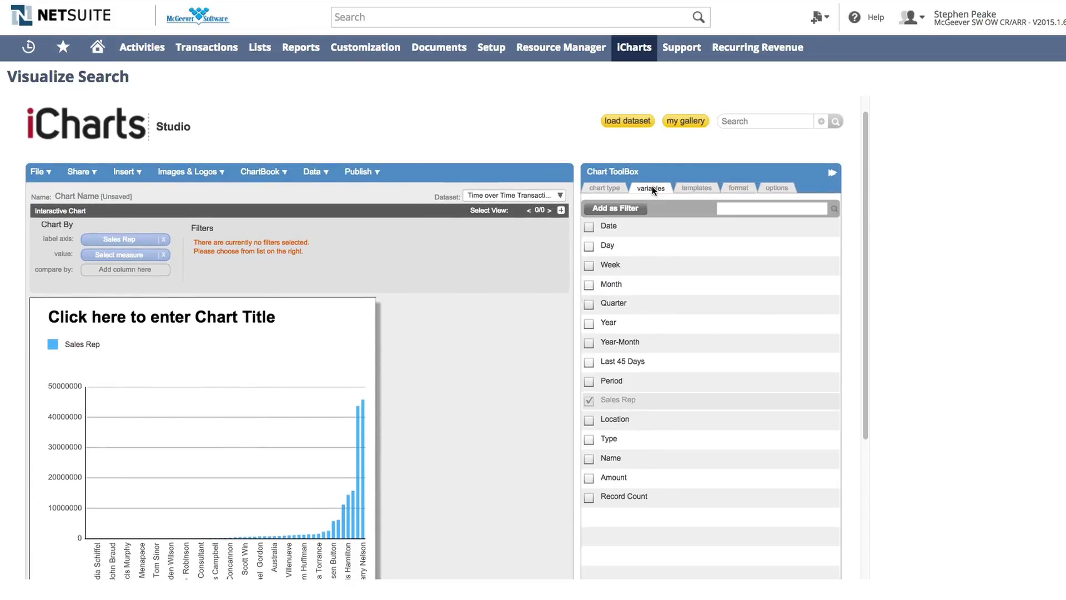
pyautogui.click(707, 362)
pyautogui.scroll(-2, 776, 362)
pyautogui.scroll(-3, 775, 362)
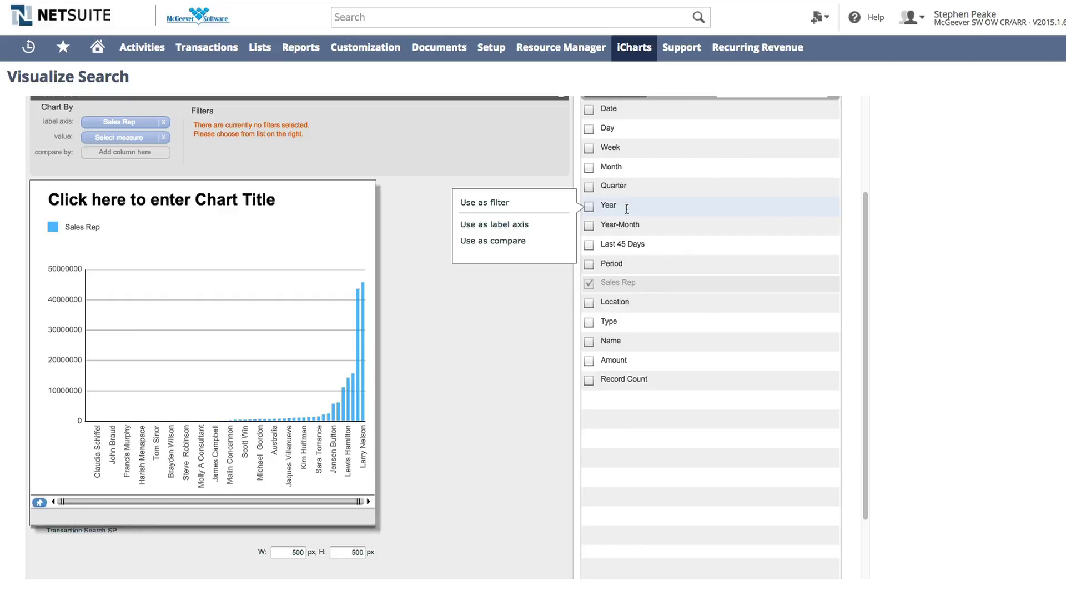
# - Compare sales reps by Year, limiting the year filter to 2014 and 2015
pyautogui.click(519, 241)
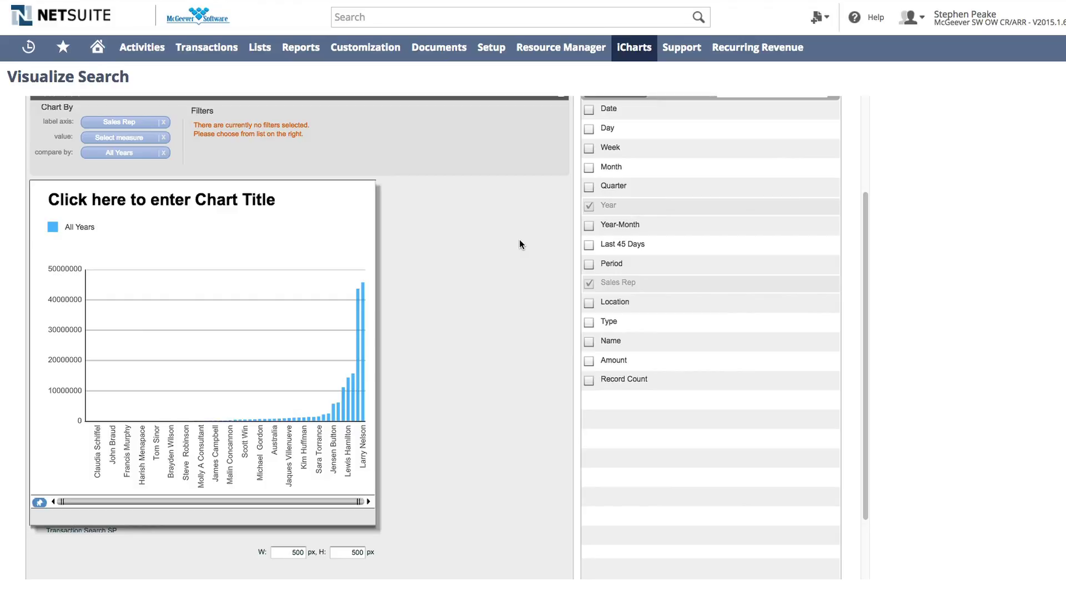
pyautogui.scroll(2, 354, 198)
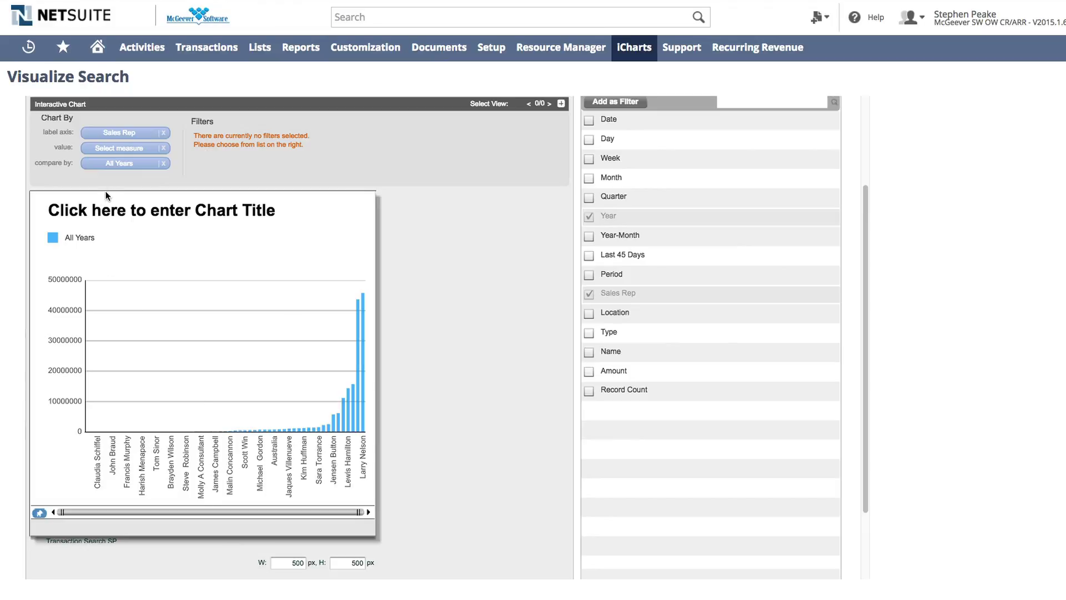
pyautogui.click(118, 165)
pyautogui.scroll(-1, 198, 265)
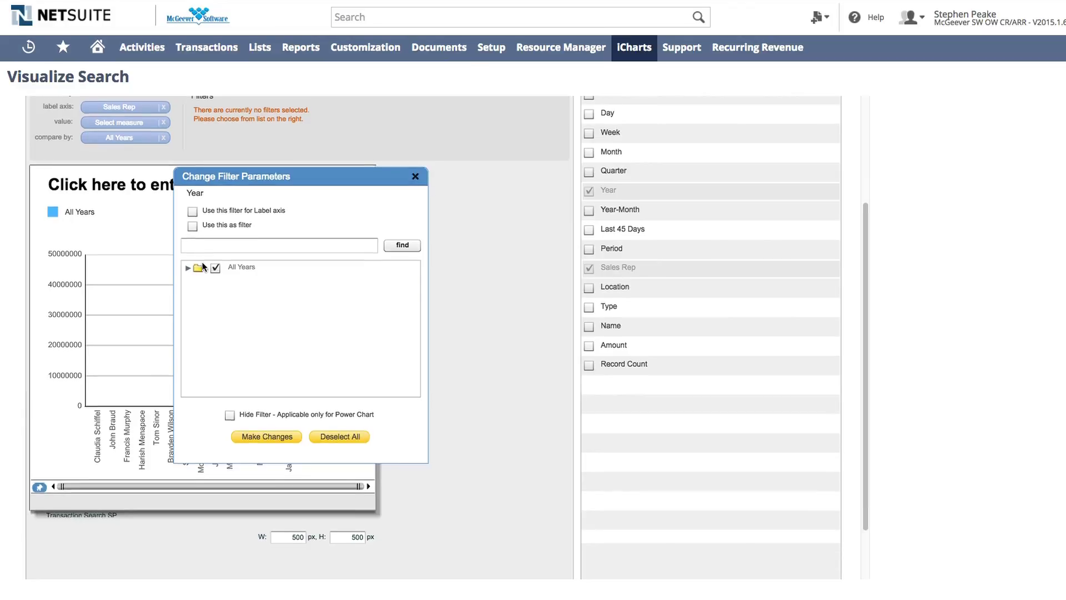
pyautogui.click(188, 268)
pyautogui.scroll(-2, 227, 296)
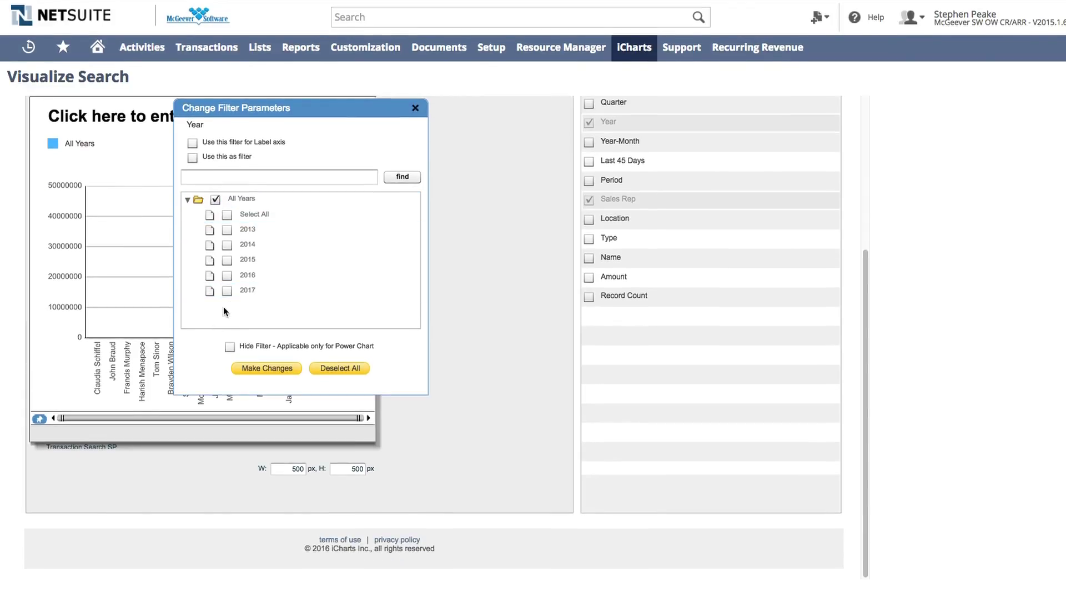
pyautogui.click(227, 275)
pyautogui.click(227, 260)
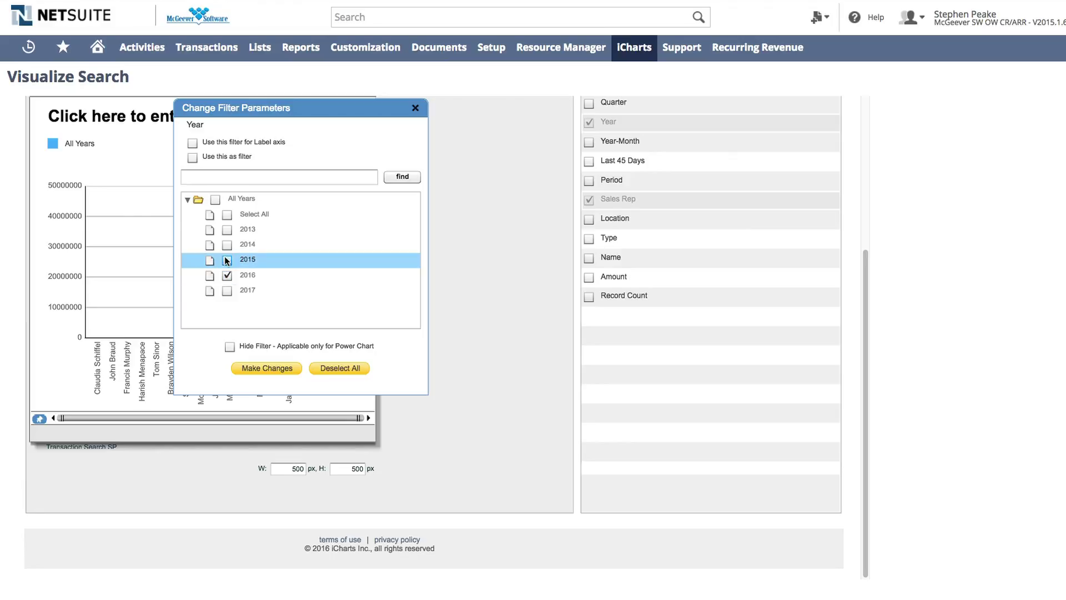
pyautogui.click(228, 275)
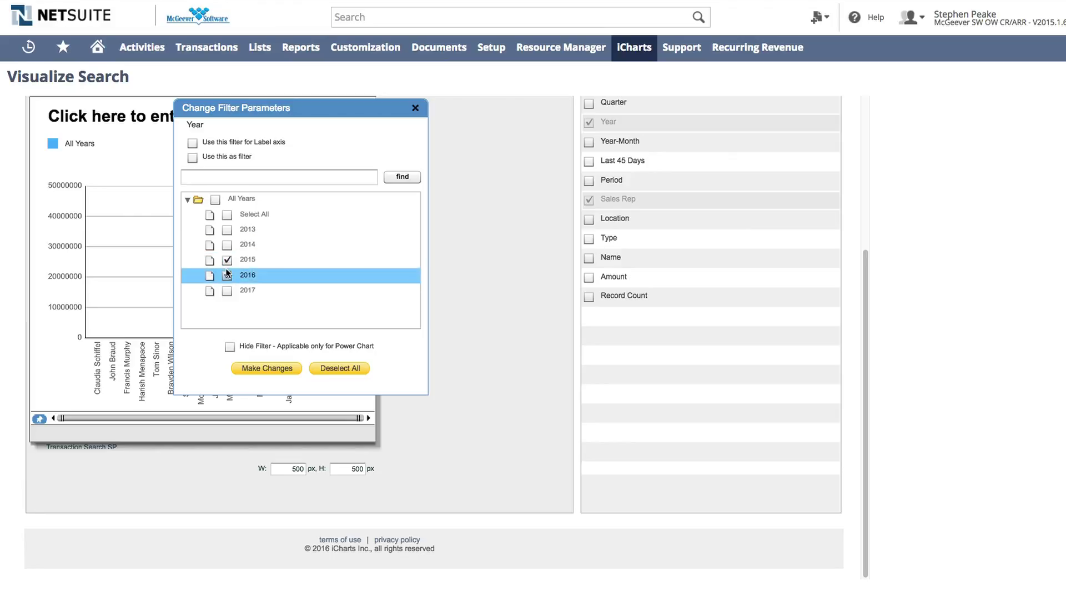
pyautogui.click(228, 276)
pyautogui.click(227, 245)
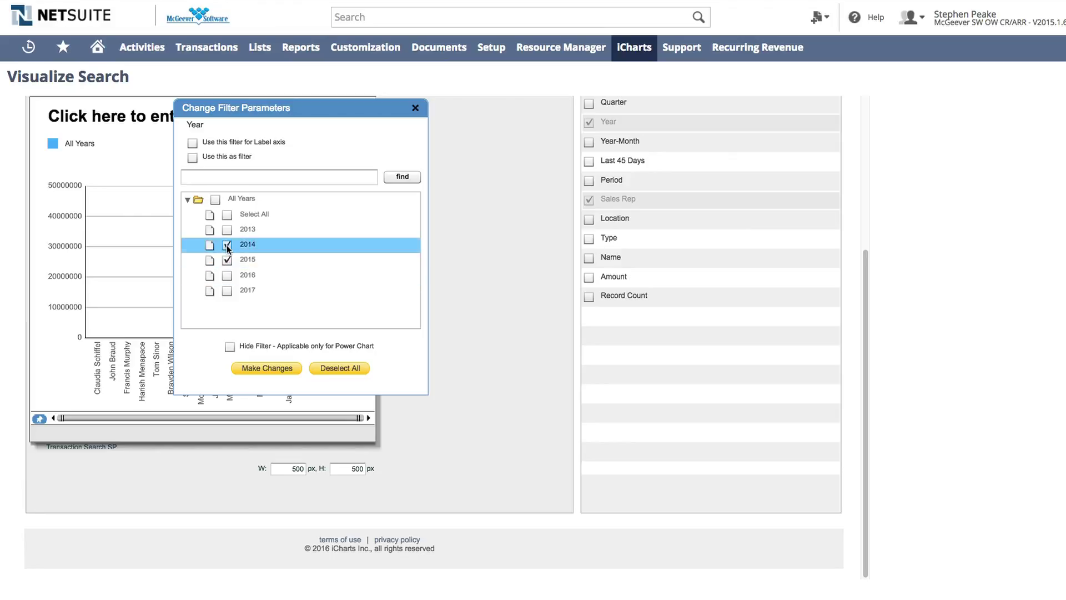
pyautogui.click(258, 364)
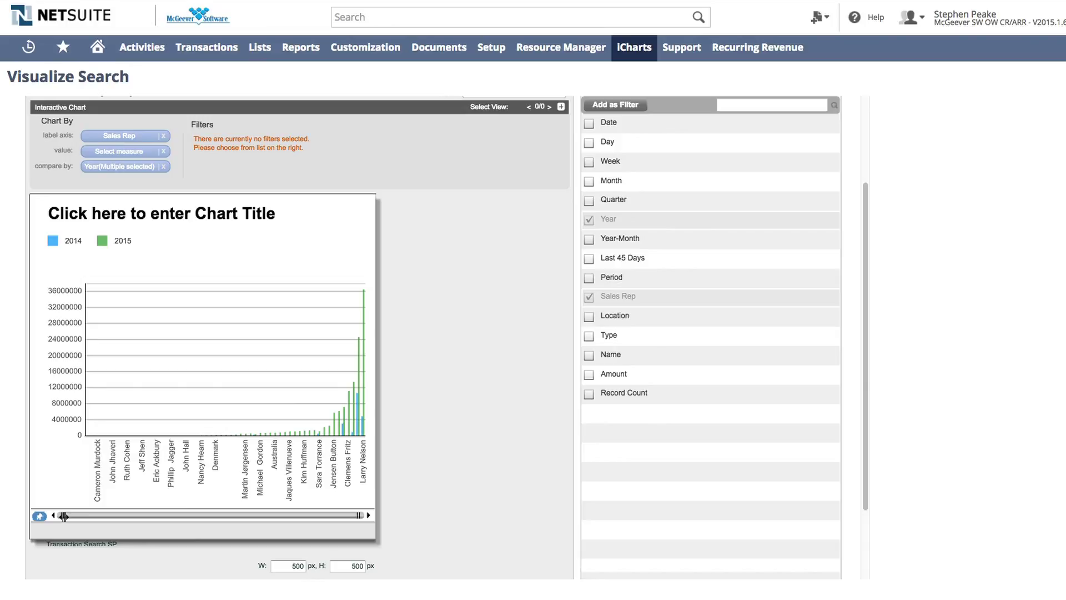
pyautogui.moveTo(64, 516); pyautogui.dragTo(322, 537)
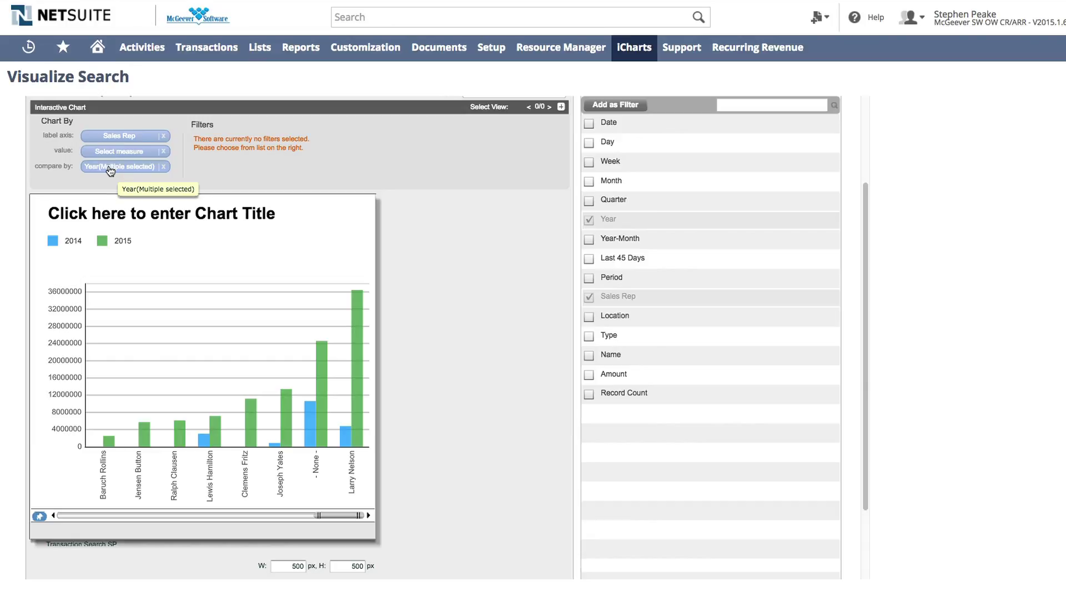
# - Select Amount as the measure plotted for each sales rep's 2014 and 2015 columns
pyautogui.click(166, 302)
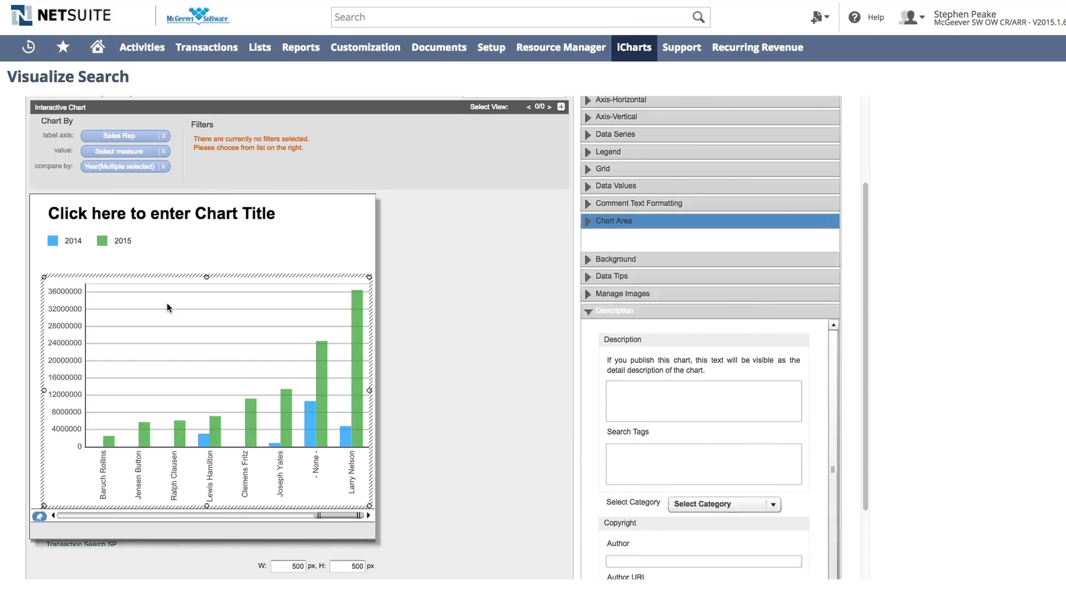
pyautogui.scroll(3, 316, 265)
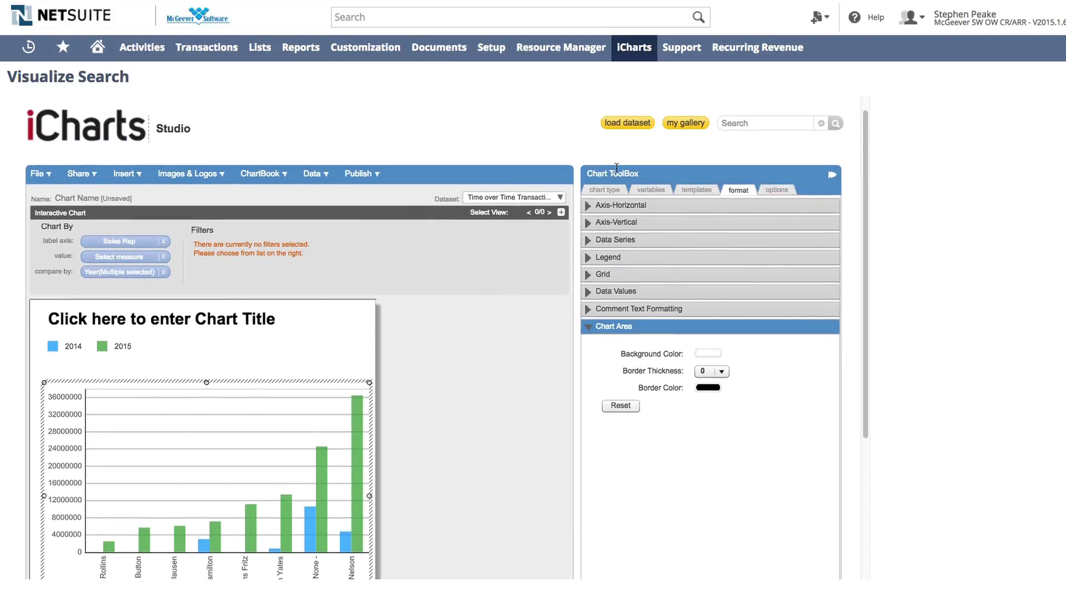
pyautogui.click(648, 190)
pyautogui.scroll(-2, 620, 318)
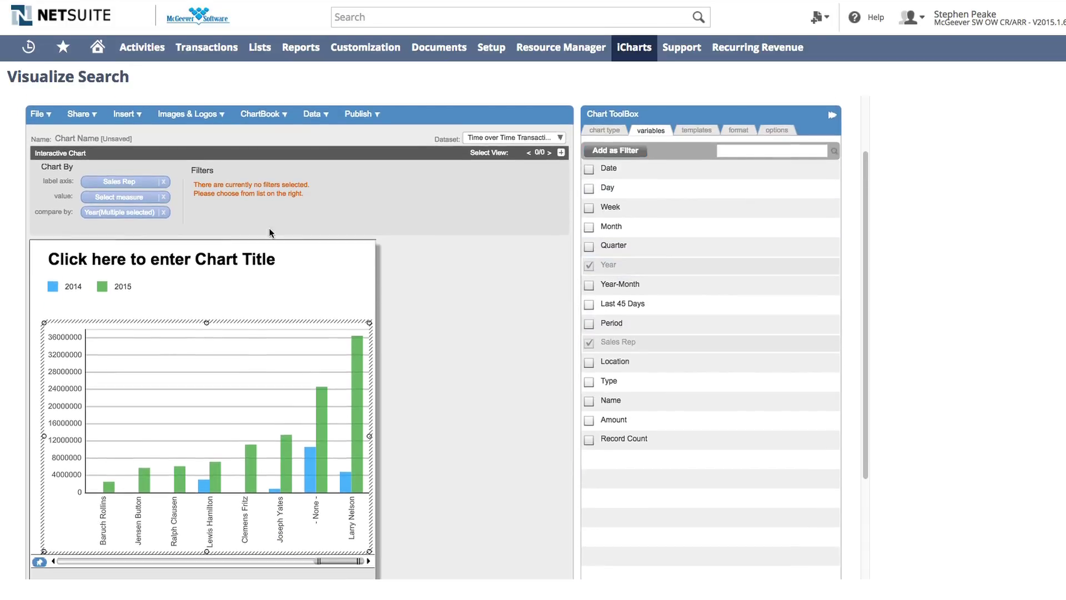
pyautogui.click(122, 197)
pyautogui.scroll(-1, 233, 273)
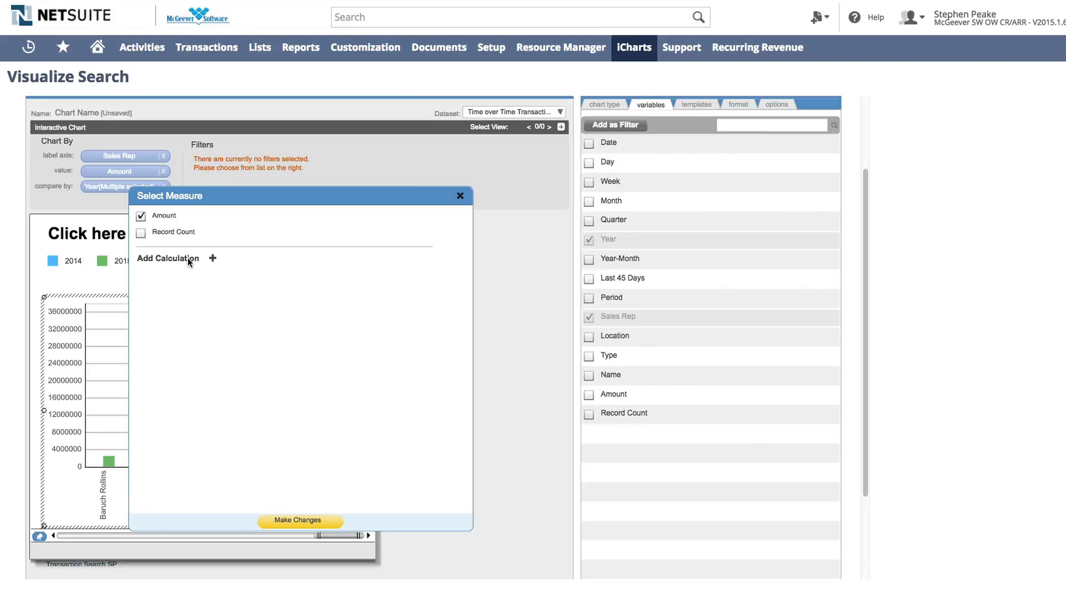
pyautogui.click(460, 195)
pyautogui.scroll(3, 408, 225)
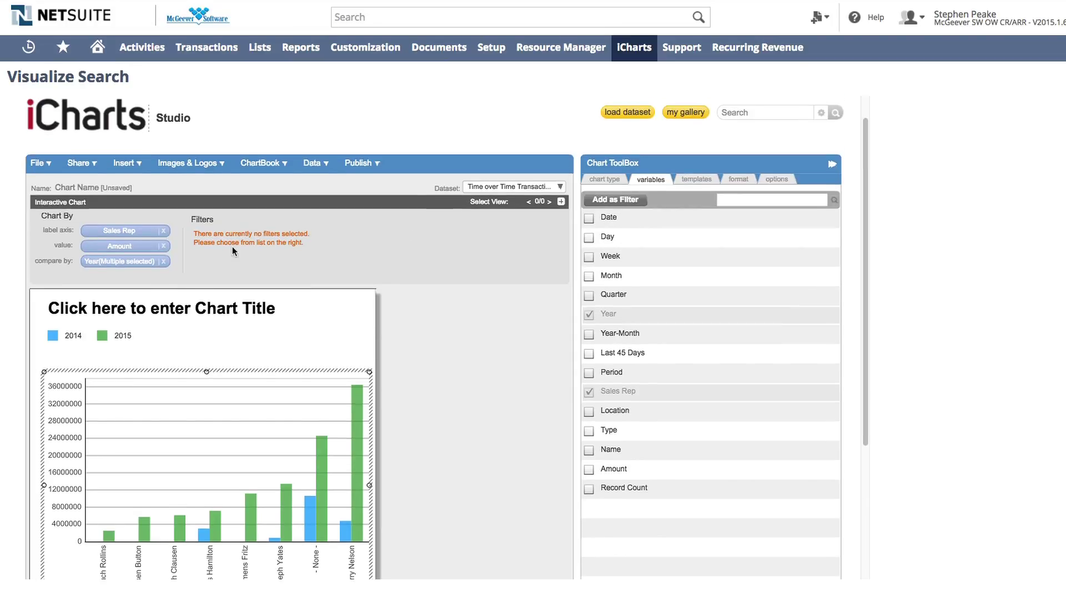
pyautogui.click(680, 278)
pyautogui.scroll(-2, 681, 280)
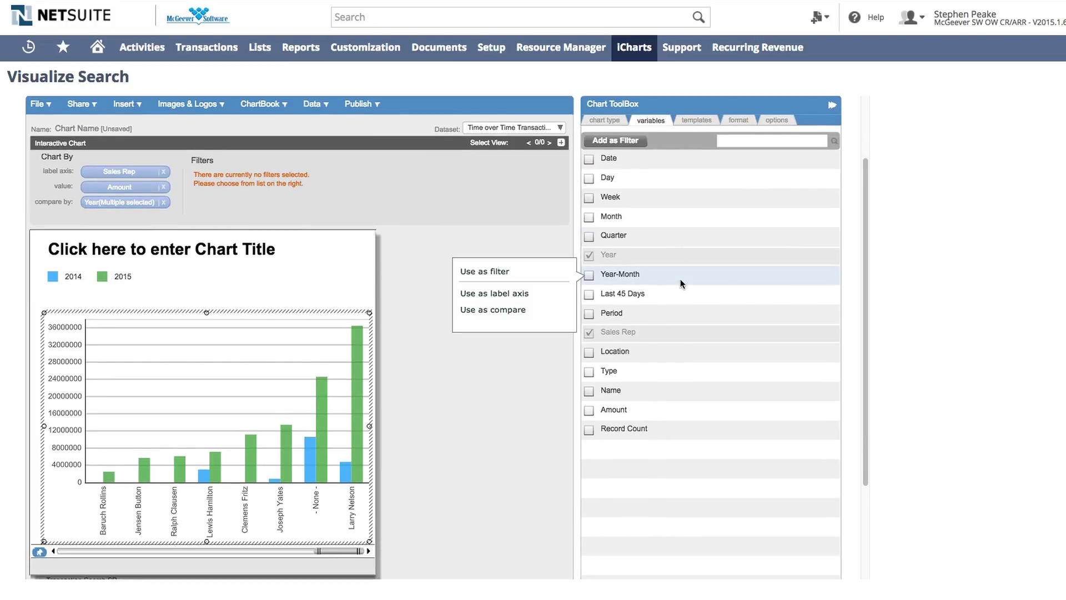
# - Add Location, Type and Name as chart filters
pyautogui.scroll(1, 680, 279)
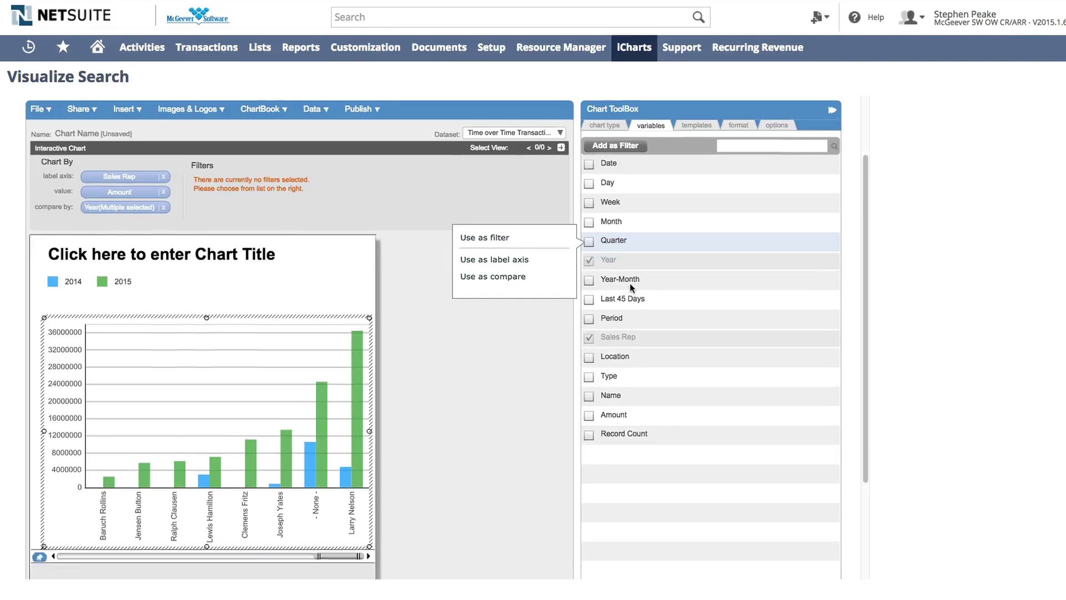
pyautogui.scroll(-3, 633, 289)
pyautogui.moveTo(635, 323)
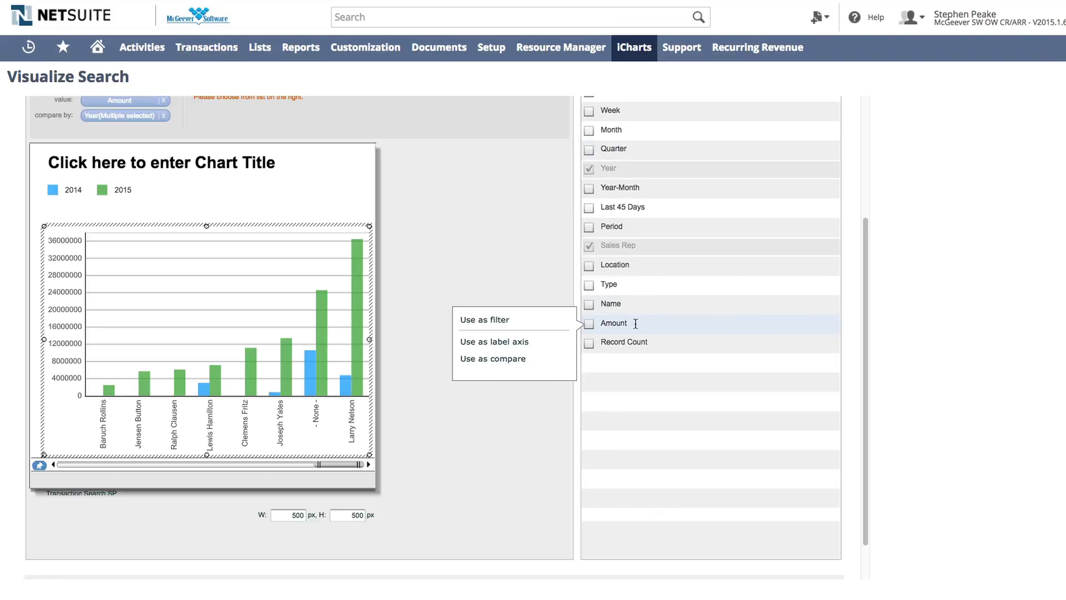
pyautogui.click(589, 286)
pyautogui.click(589, 267)
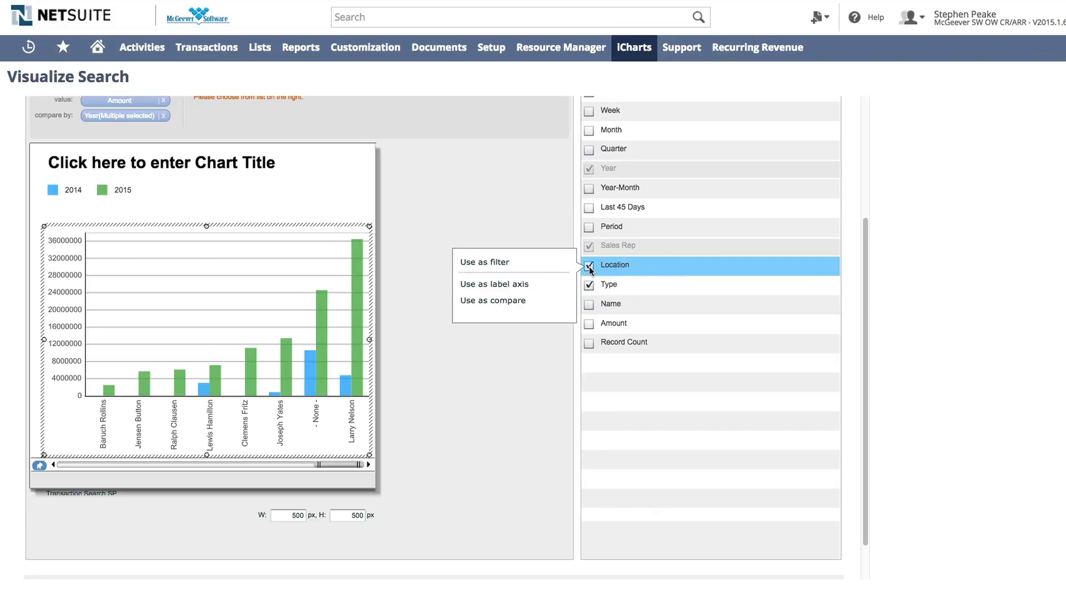
pyautogui.scroll(-1, 621, 295)
pyautogui.click(590, 292)
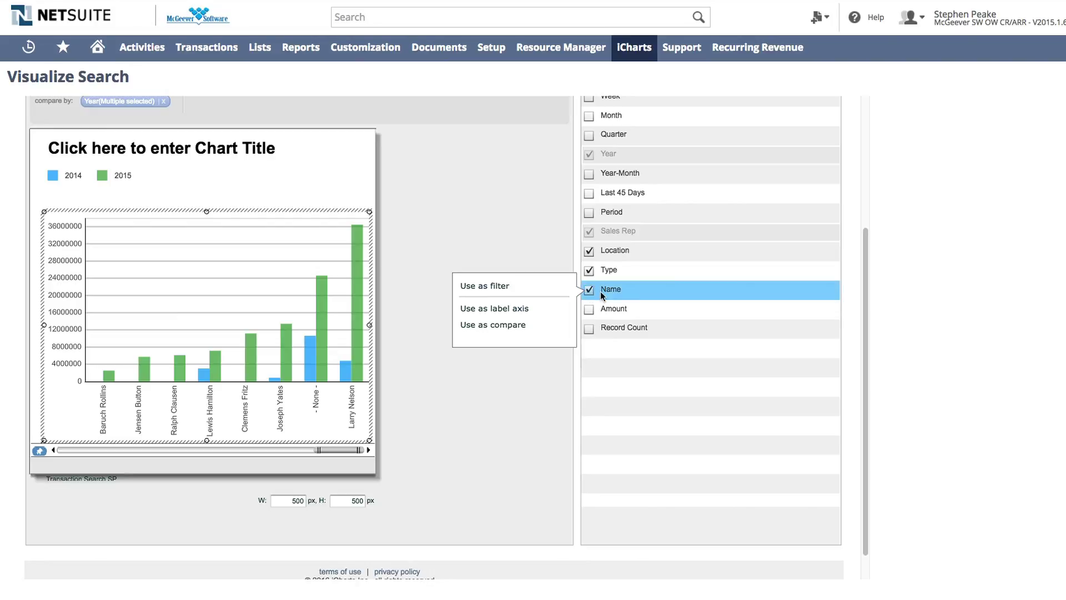
pyautogui.scroll(5, 637, 293)
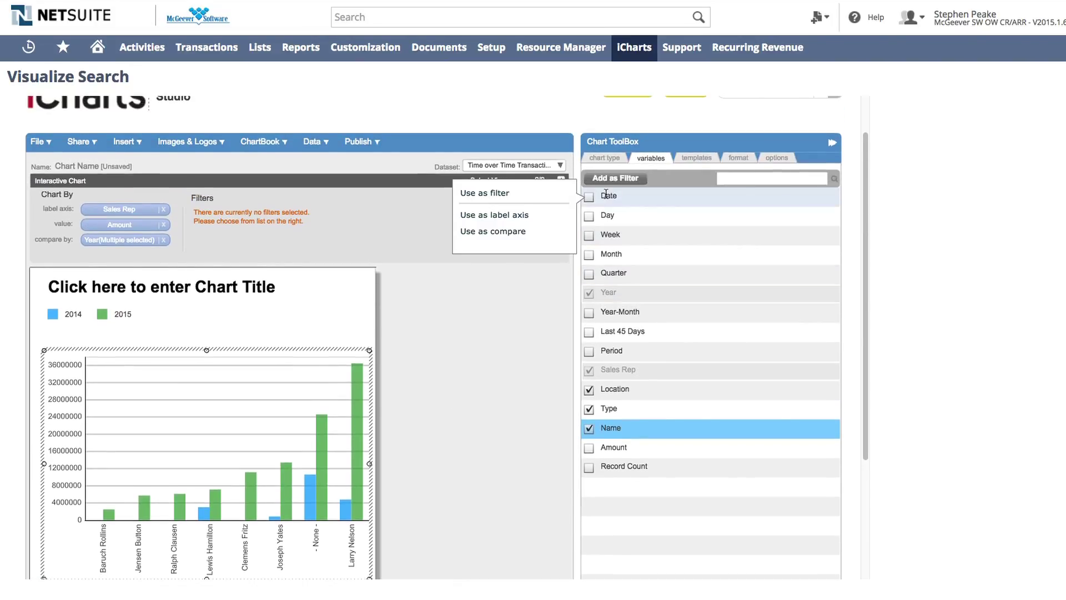
pyautogui.click(610, 179)
# - Drag the chart range handle right to focus on the top-selling reps
pyautogui.scroll(-1, 531, 239)
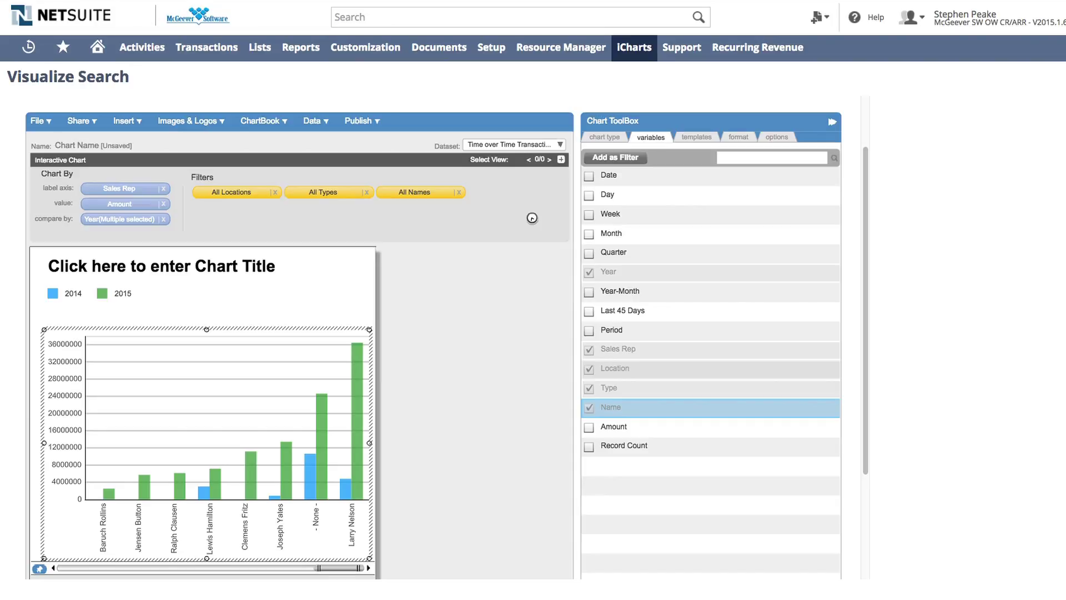
pyautogui.scroll(-2, 199, 459)
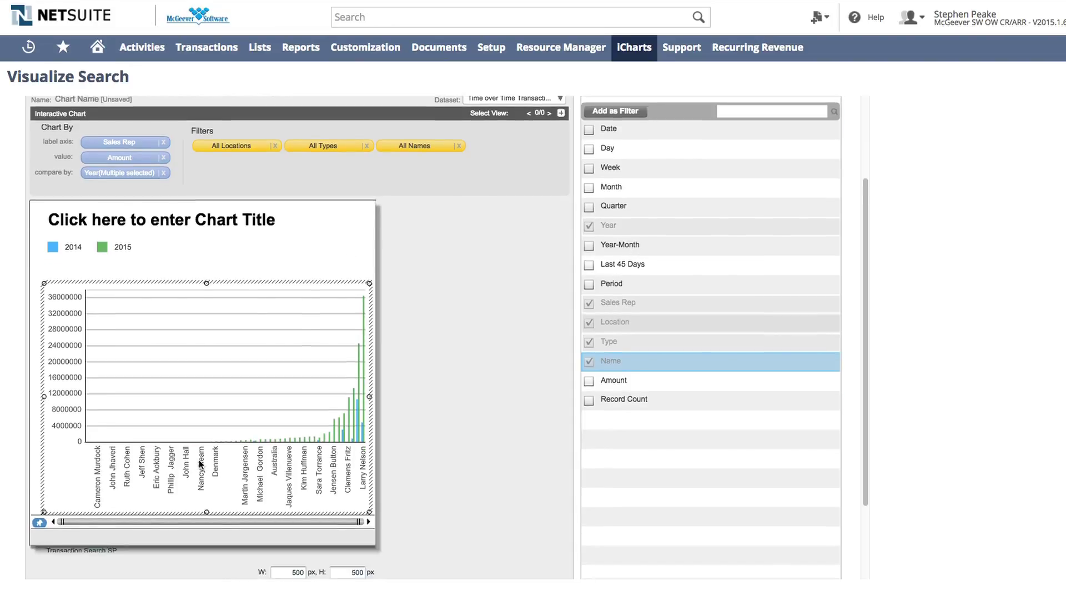
pyautogui.scroll(-1, 198, 459)
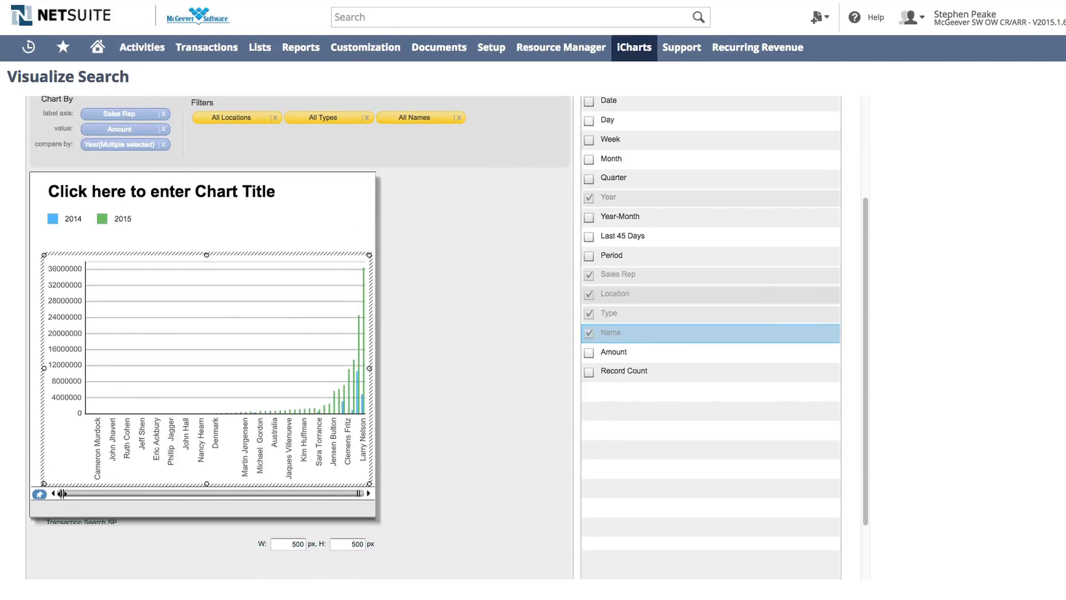
pyautogui.moveTo(62, 493); pyautogui.dragTo(303, 491)
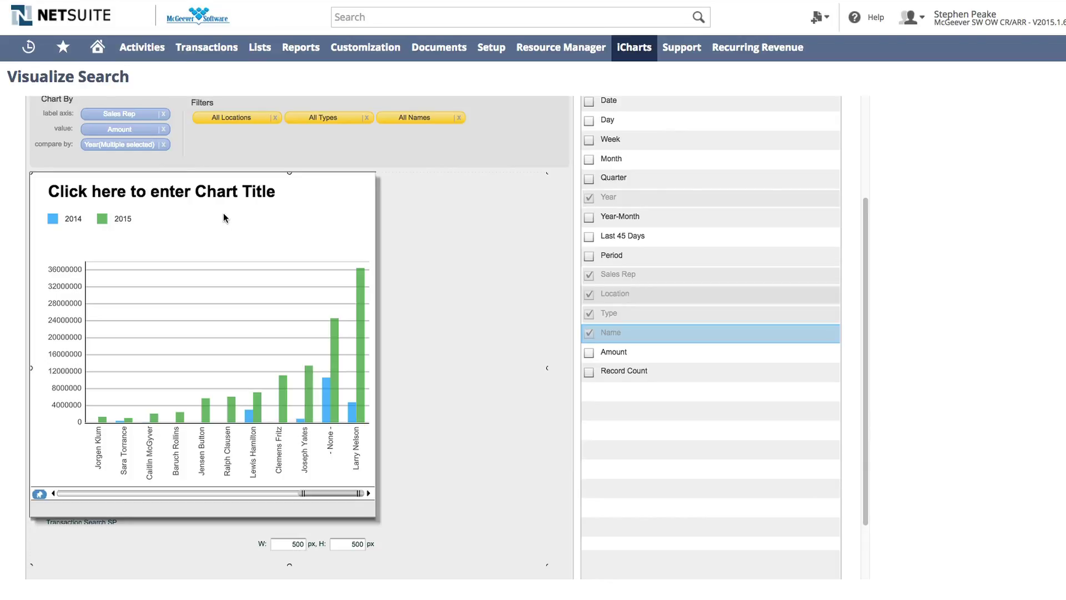
pyautogui.click(201, 285)
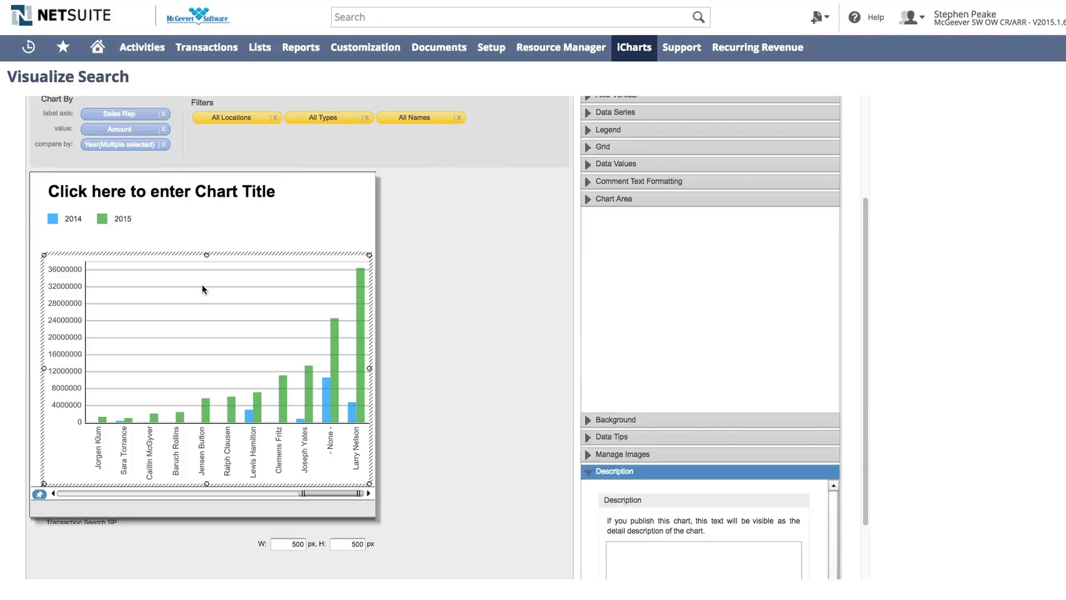
pyautogui.rightClick(218, 241)
pyautogui.click(199, 256)
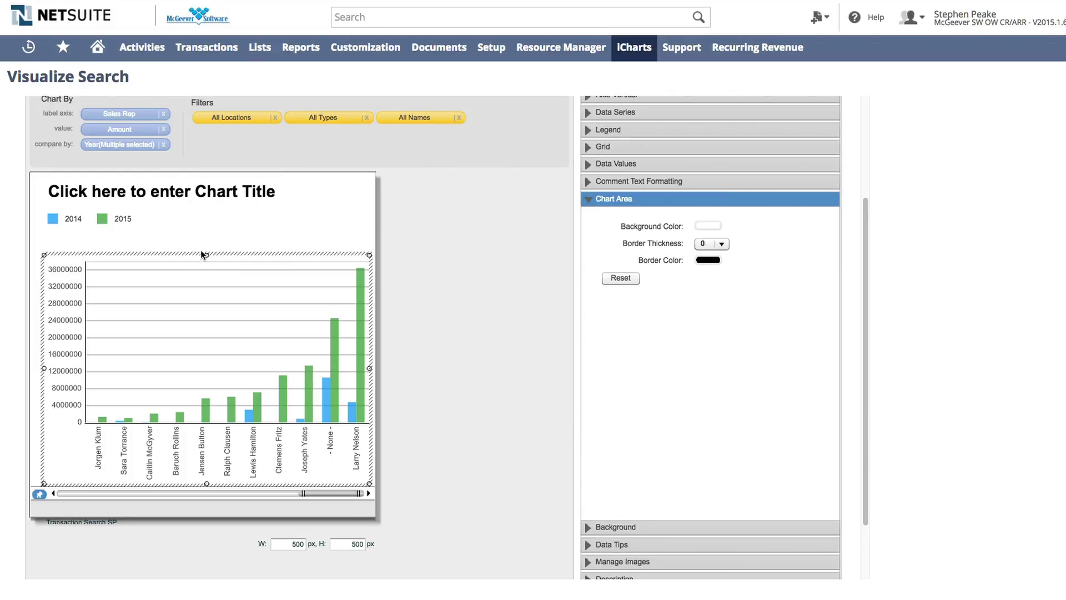
pyautogui.scroll(2, 218, 266)
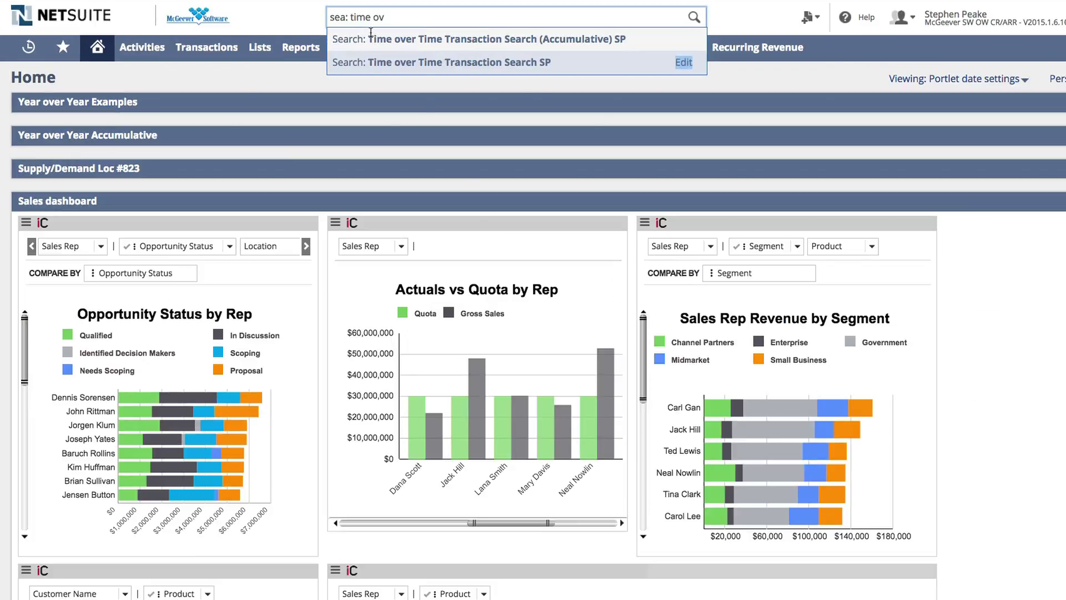
# - Collapse the Sales and Finance dashboard sections and expand Year over Year Examples
pyautogui.press('Up')
pyautogui.click(333, 199)
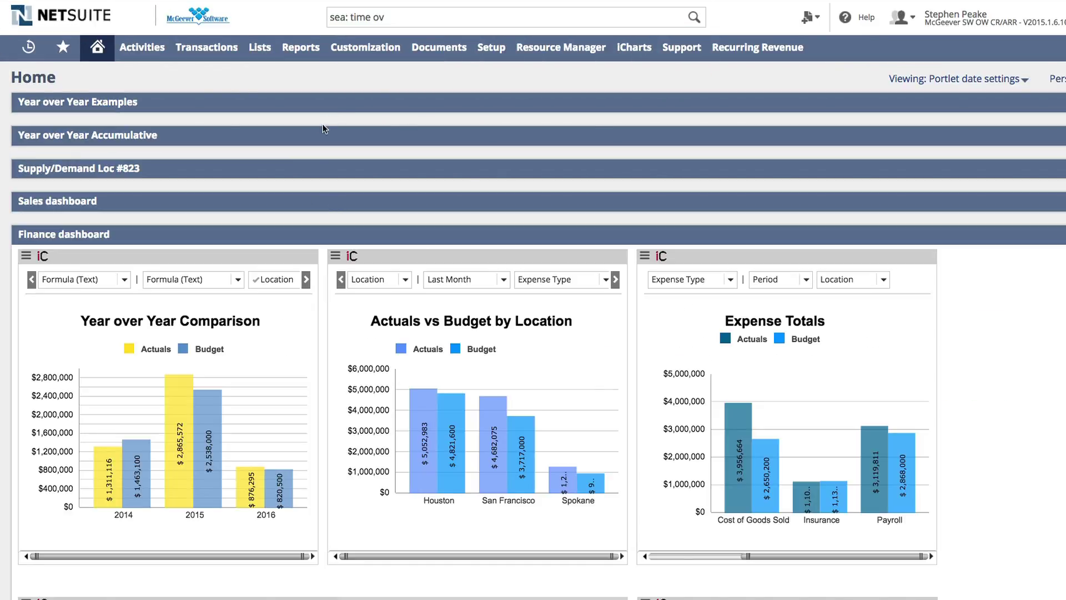
pyautogui.click(346, 105)
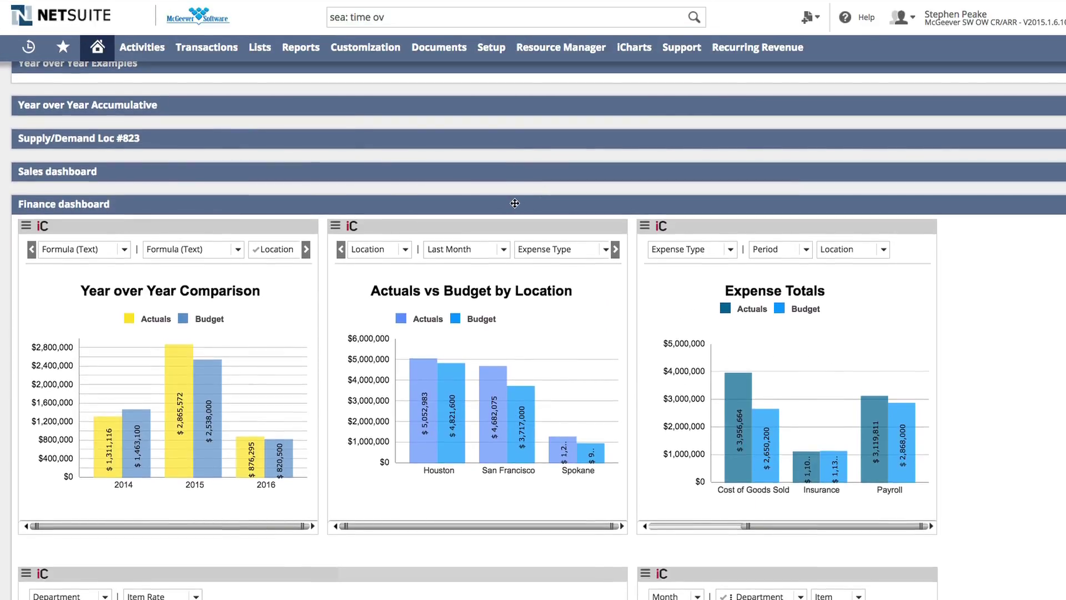
pyautogui.click(597, 233)
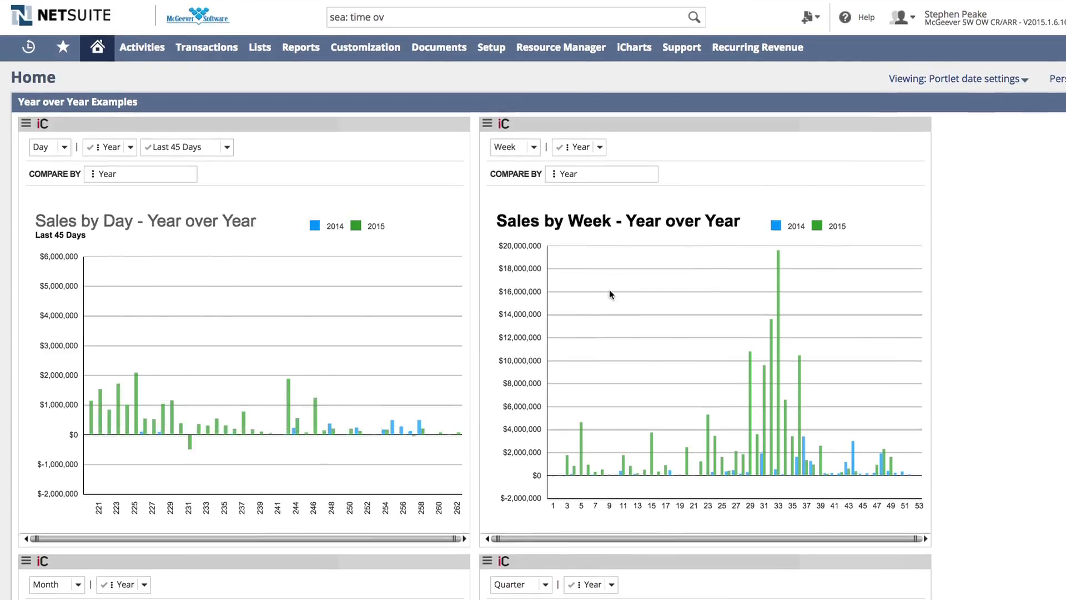
pyautogui.scroll(-2, 468, 296)
pyautogui.scroll(2, 373, 298)
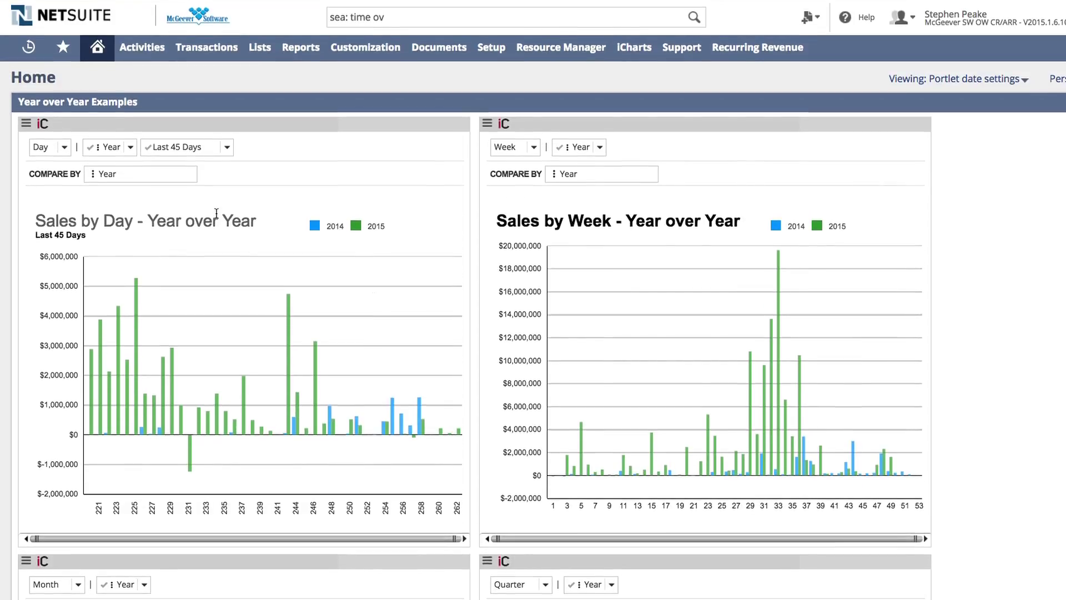
pyautogui.scroll(-1, 216, 213)
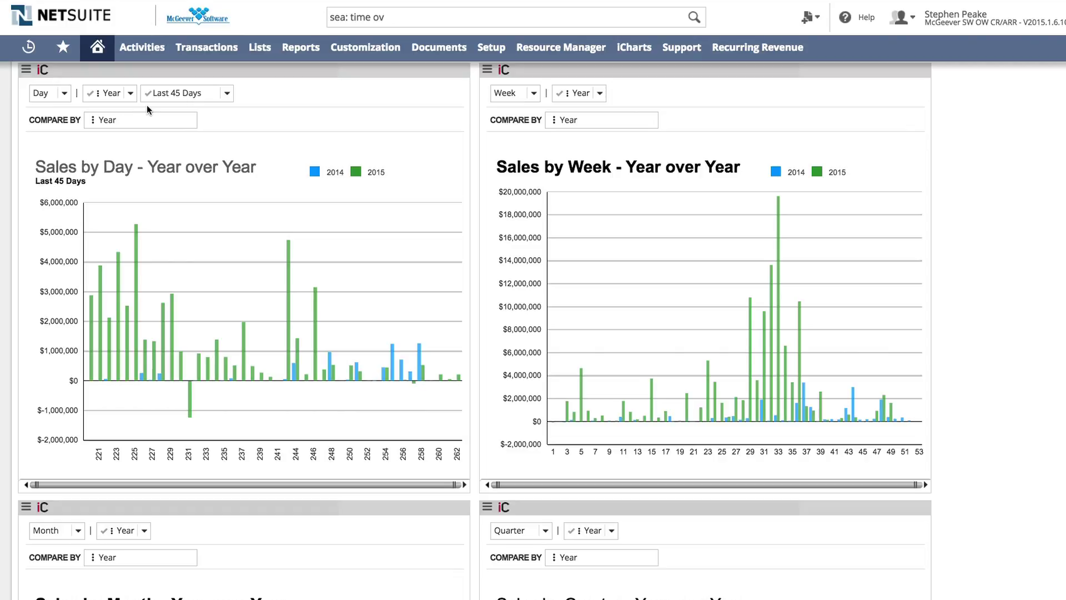
pyautogui.scroll(-1, 200, 144)
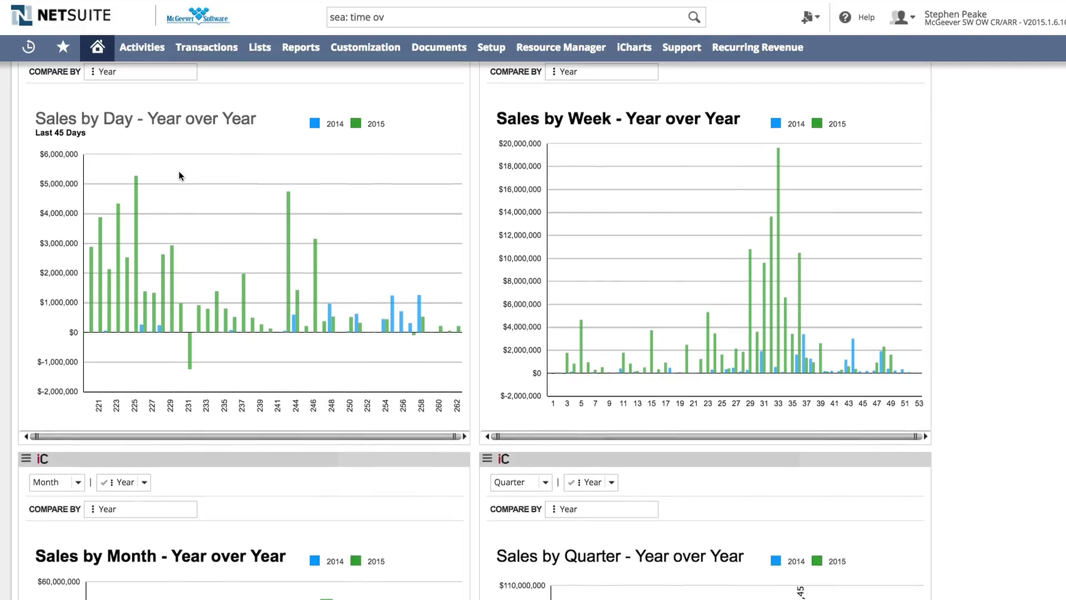
pyautogui.scroll(2, 226, 278)
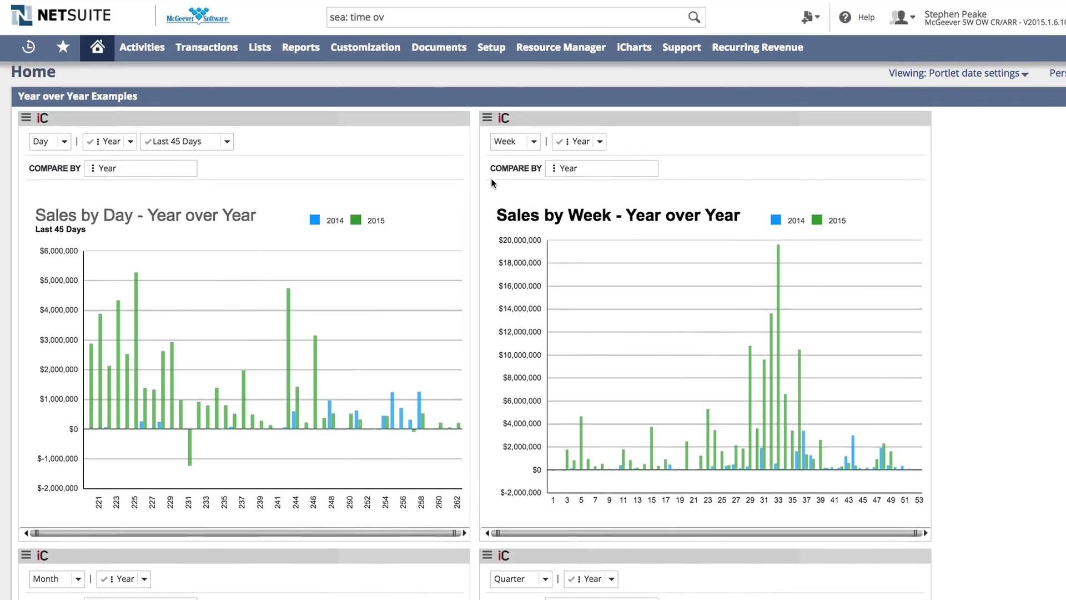
pyautogui.scroll(-8, 594, 186)
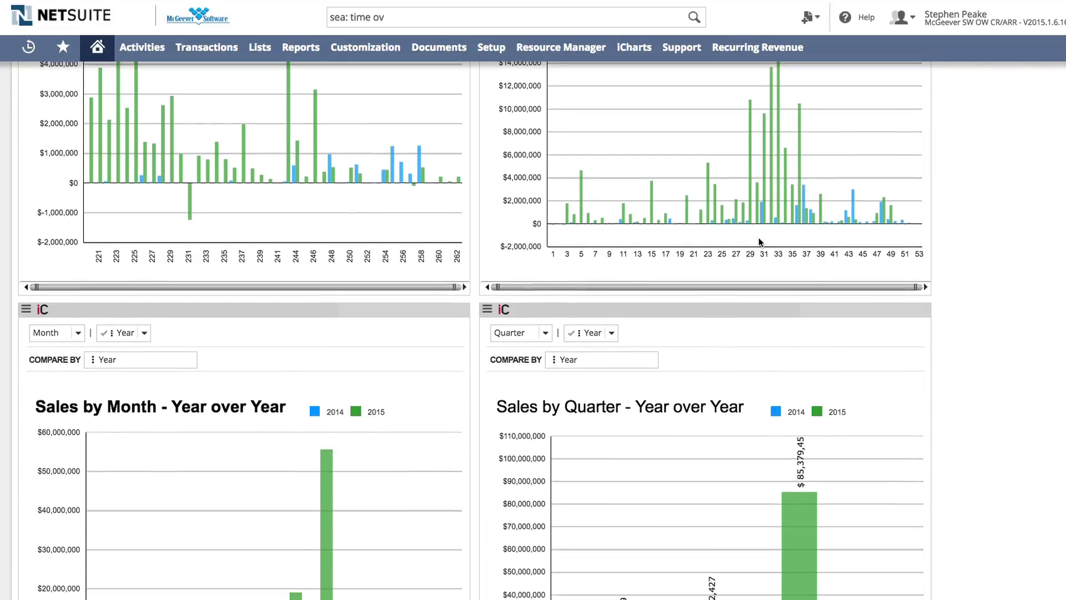
pyautogui.scroll(-6, 747, 313)
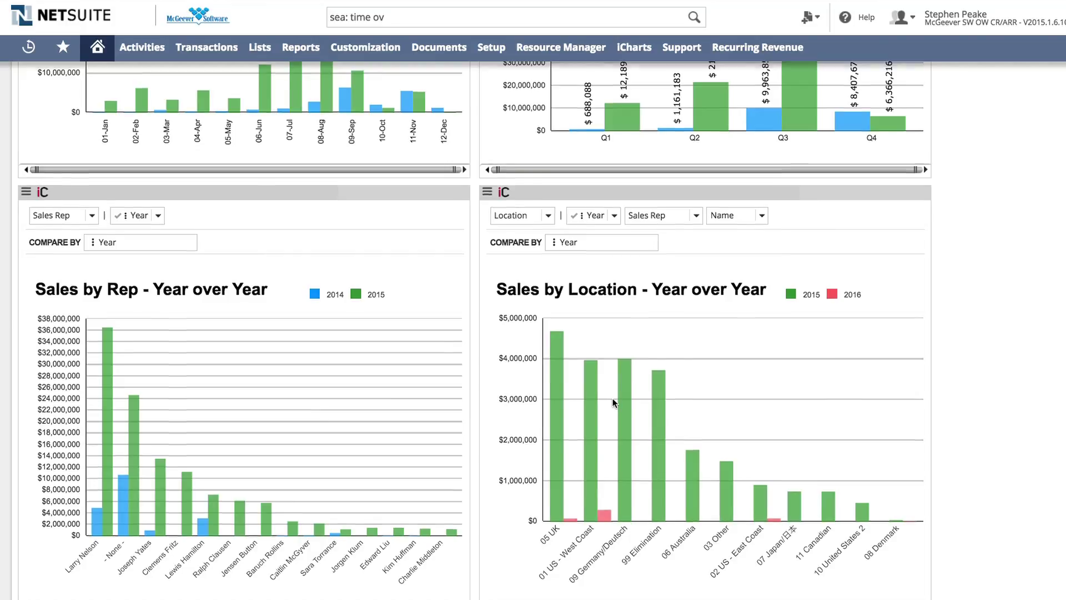
pyautogui.scroll(4, 614, 336)
pyautogui.scroll(3, 743, 255)
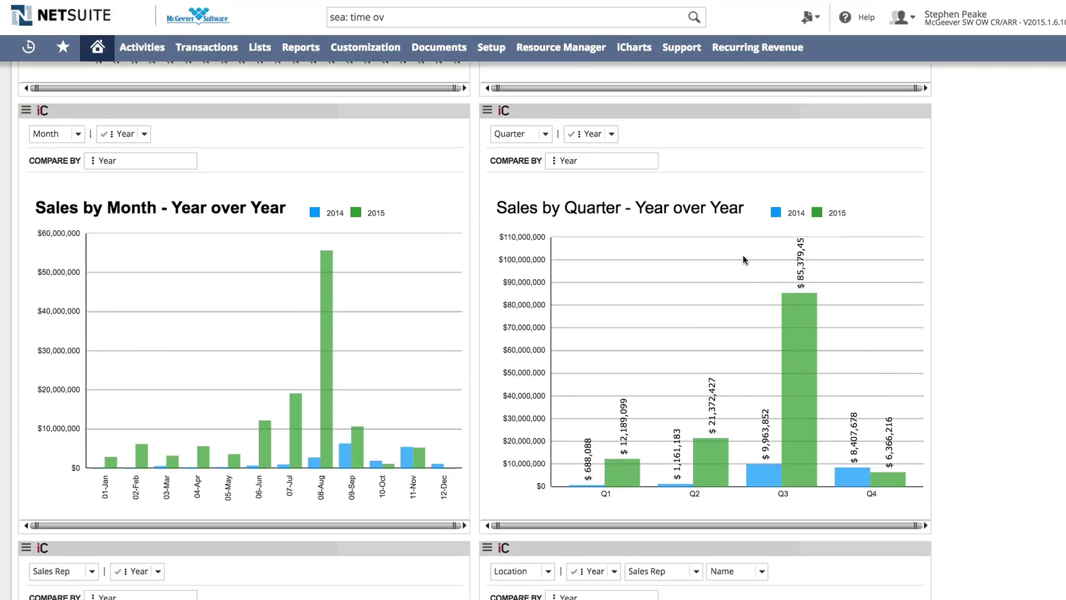
pyautogui.scroll(-5, 790, 331)
pyautogui.scroll(5, 789, 331)
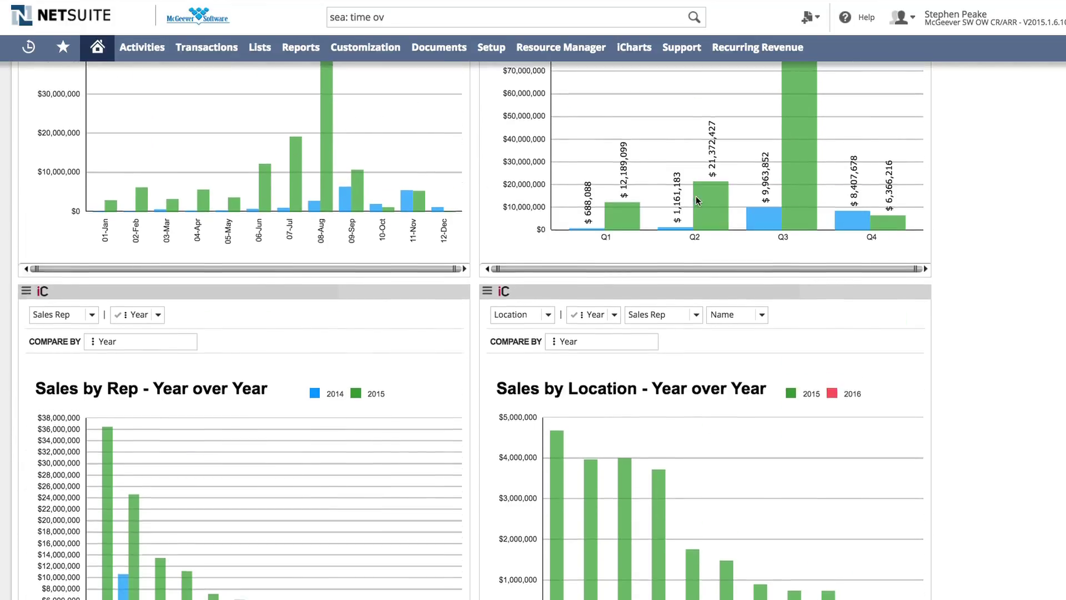
pyautogui.click(804, 287)
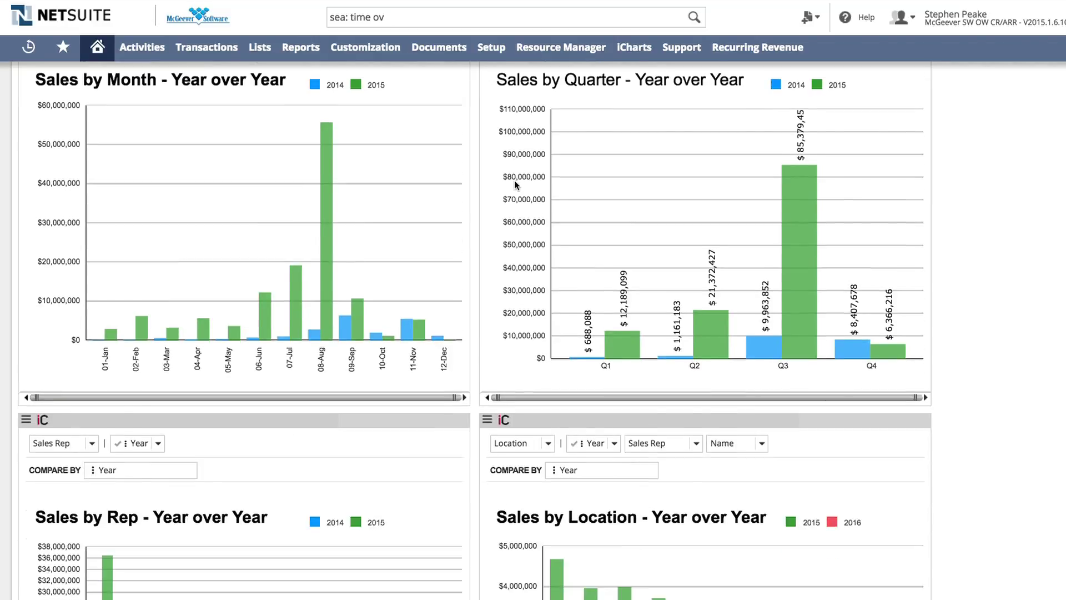
pyautogui.scroll(-6, 514, 180)
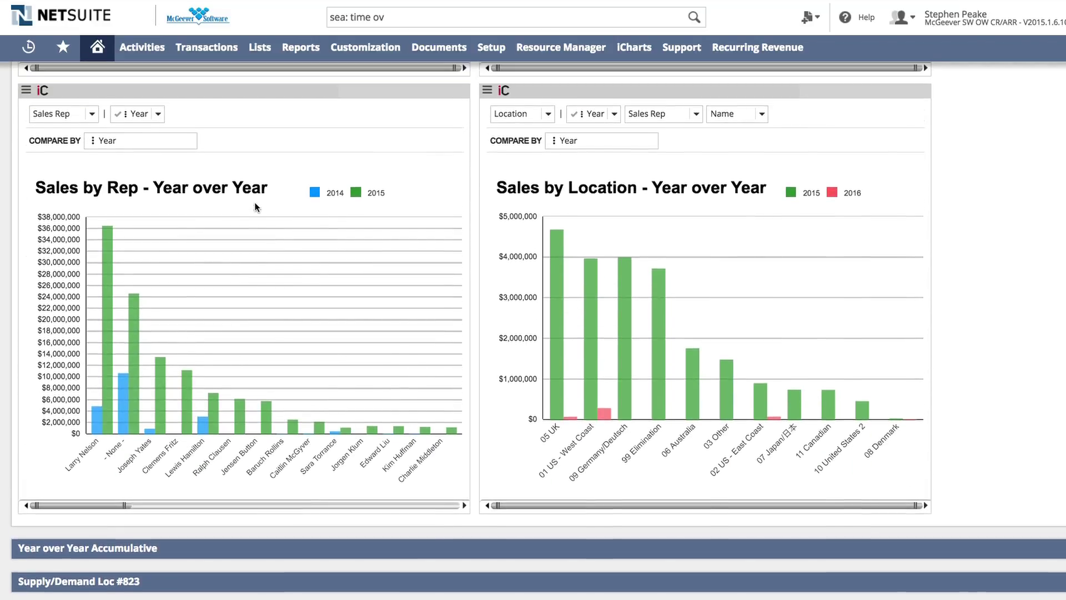
pyautogui.scroll(2, 257, 298)
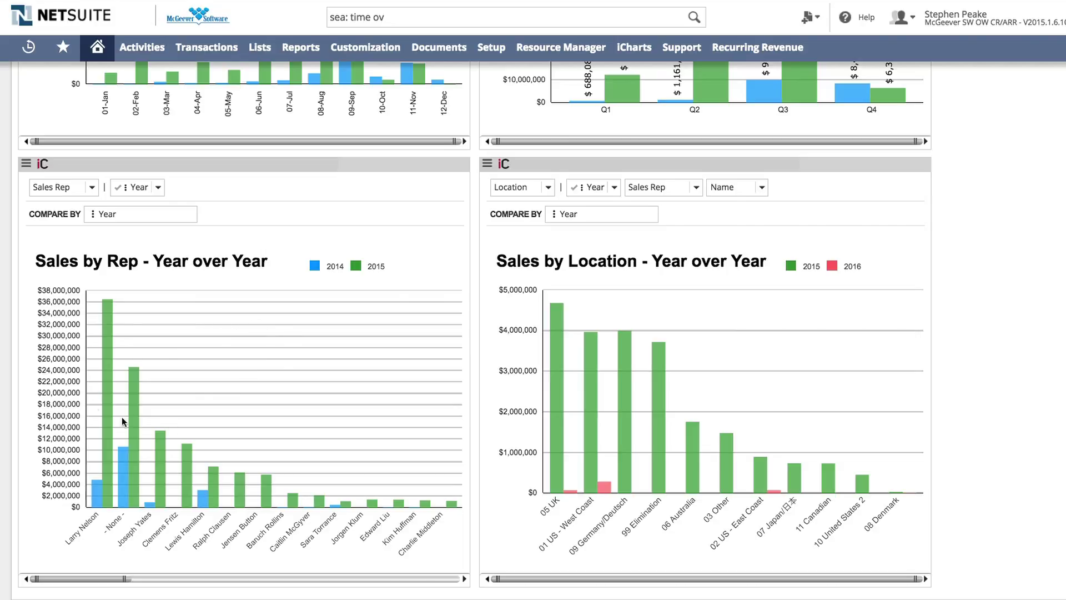
pyautogui.scroll(-1, 216, 340)
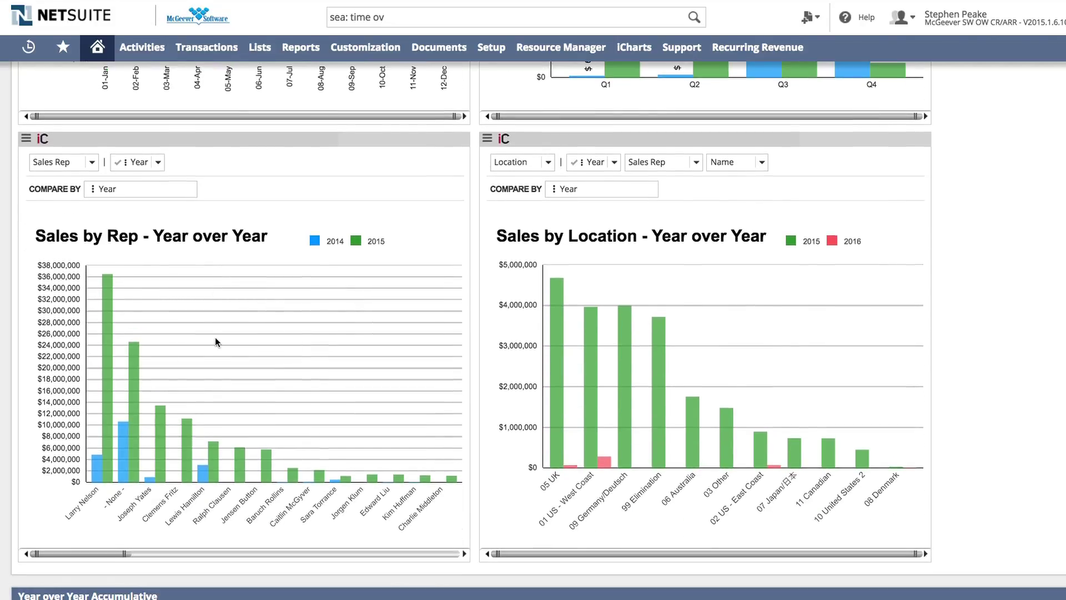
pyautogui.scroll(1, 273, 261)
pyautogui.scroll(-1, 273, 261)
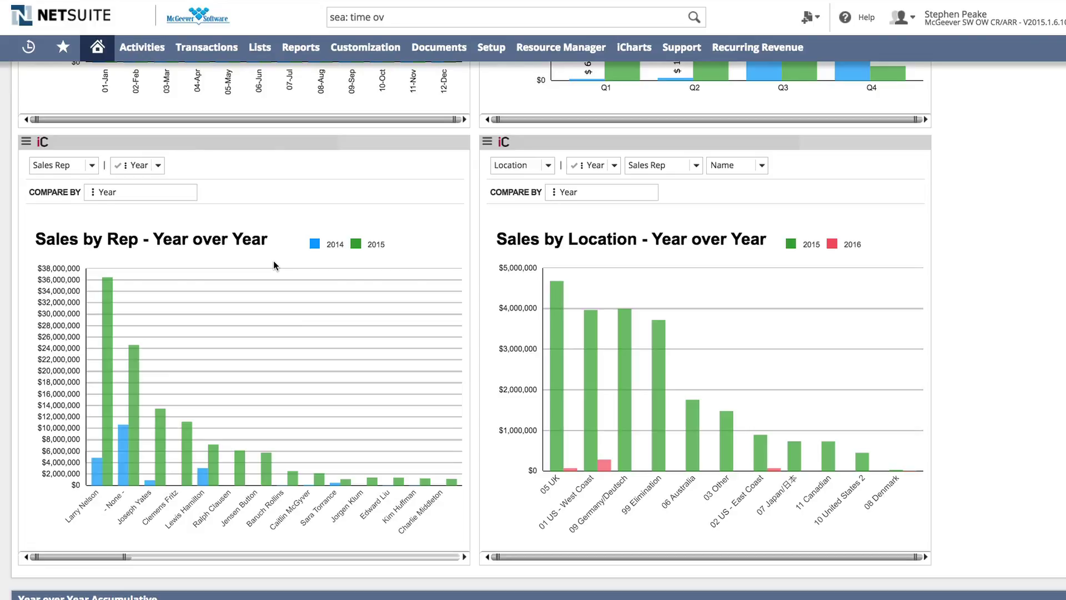
# - Check five sales reps in the Sales by Location portlet's Sales Rep filter
pyautogui.scroll(1, 659, 173)
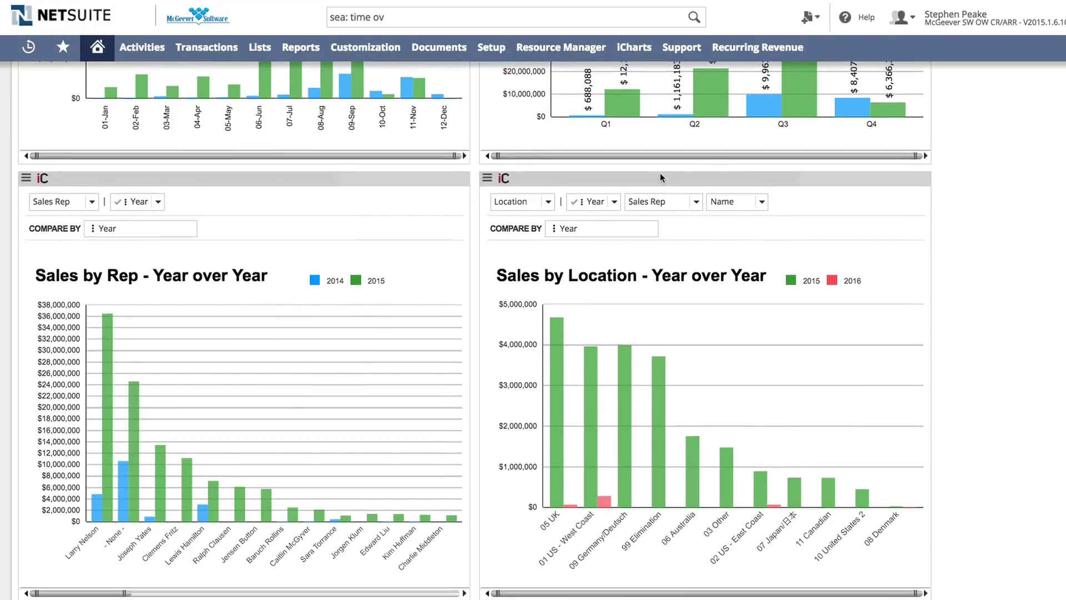
pyautogui.click(676, 202)
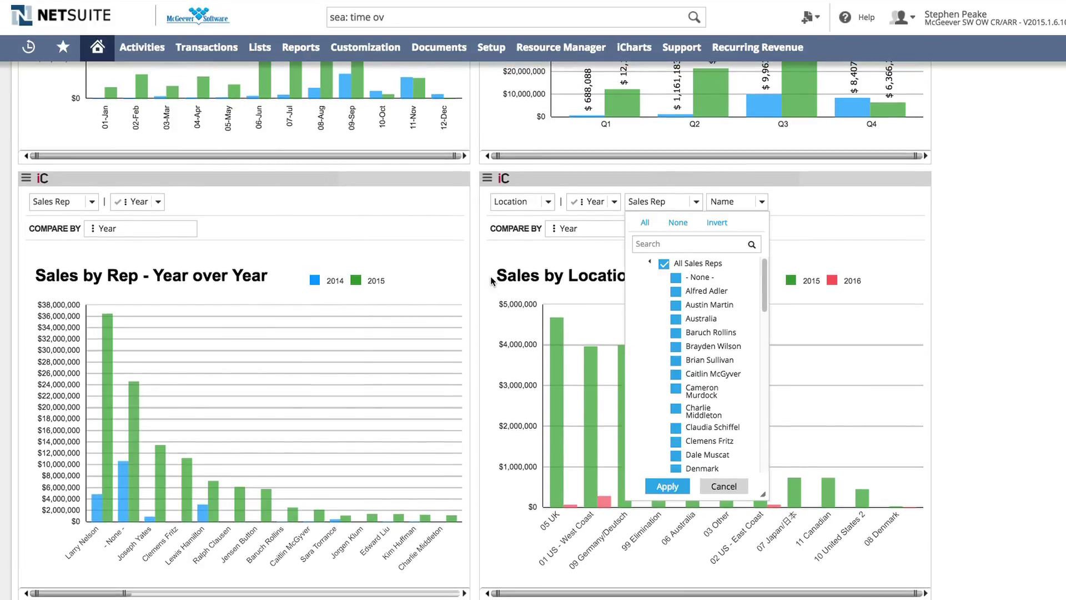
pyautogui.scroll(3, 784, 295)
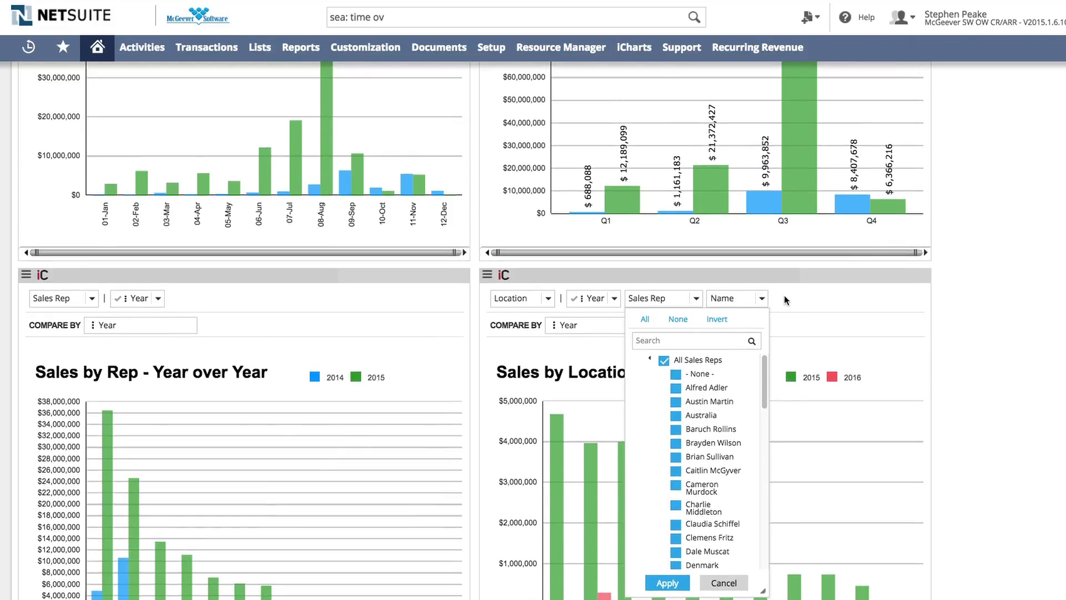
pyautogui.click(838, 299)
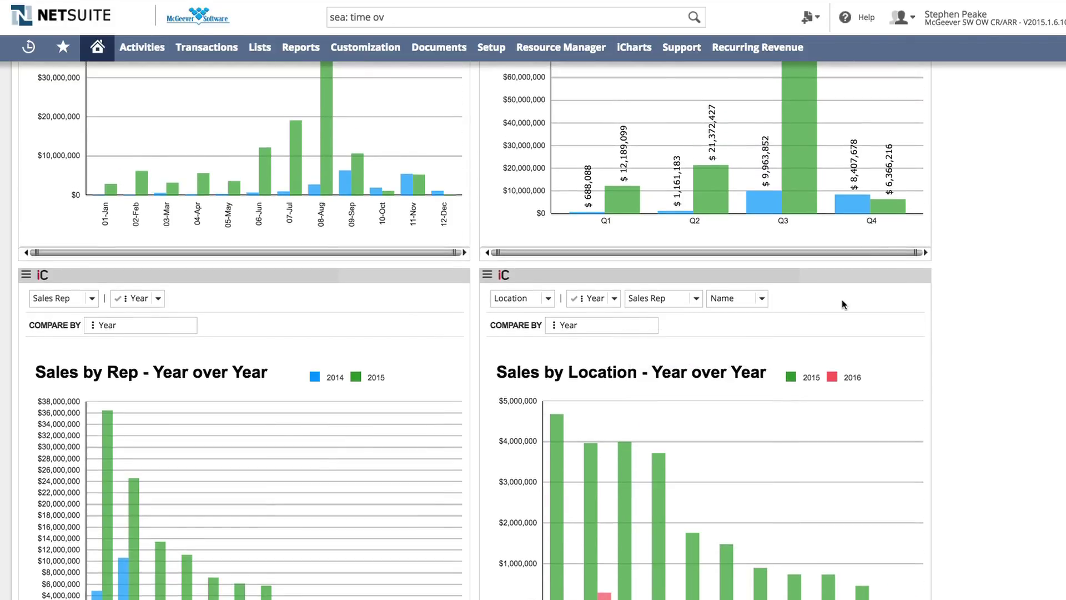
pyautogui.scroll(-3, 841, 299)
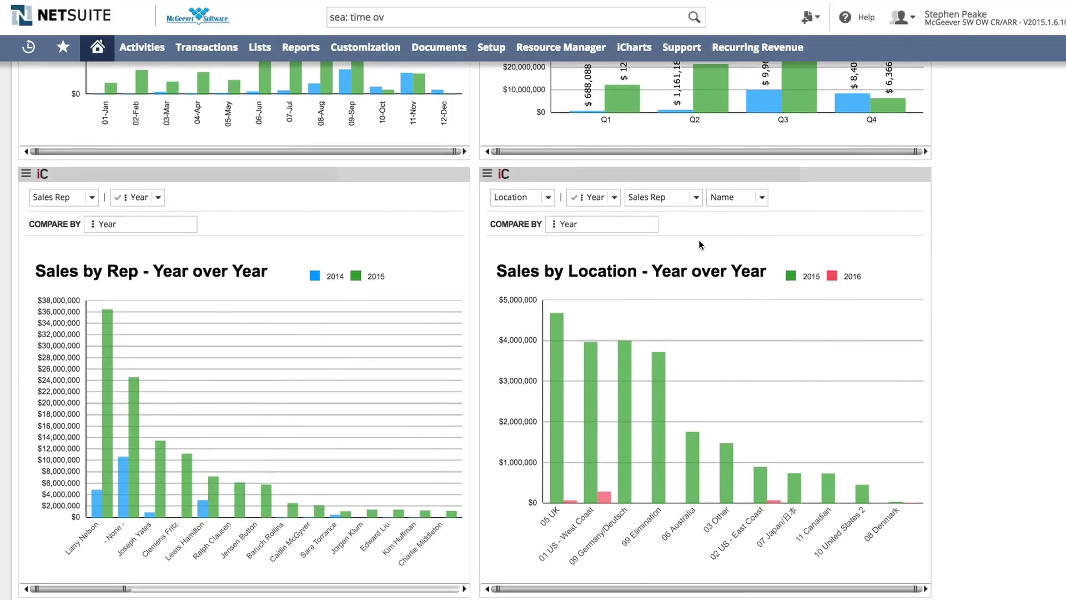
pyautogui.click(694, 198)
pyautogui.scroll(-3, 683, 299)
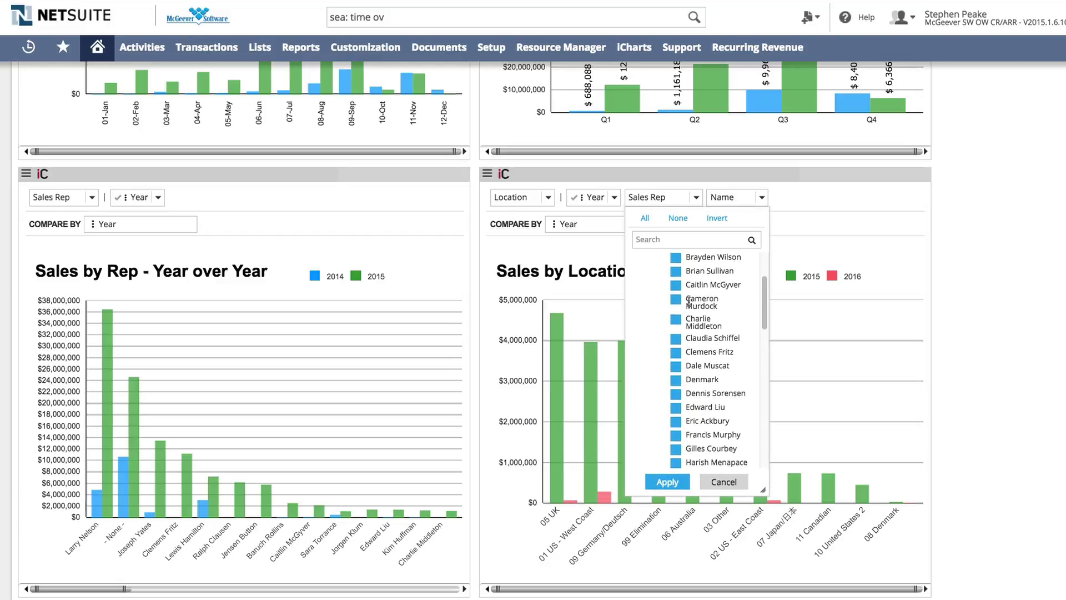
pyautogui.click(675, 285)
pyautogui.click(676, 351)
pyautogui.click(677, 394)
pyautogui.click(676, 422)
pyautogui.click(675, 408)
pyautogui.scroll(-1, 678, 460)
# - Apply the rep filter, leaving 2015 bars only for Germany/Deutsch, Elimination and Other
pyautogui.click(667, 481)
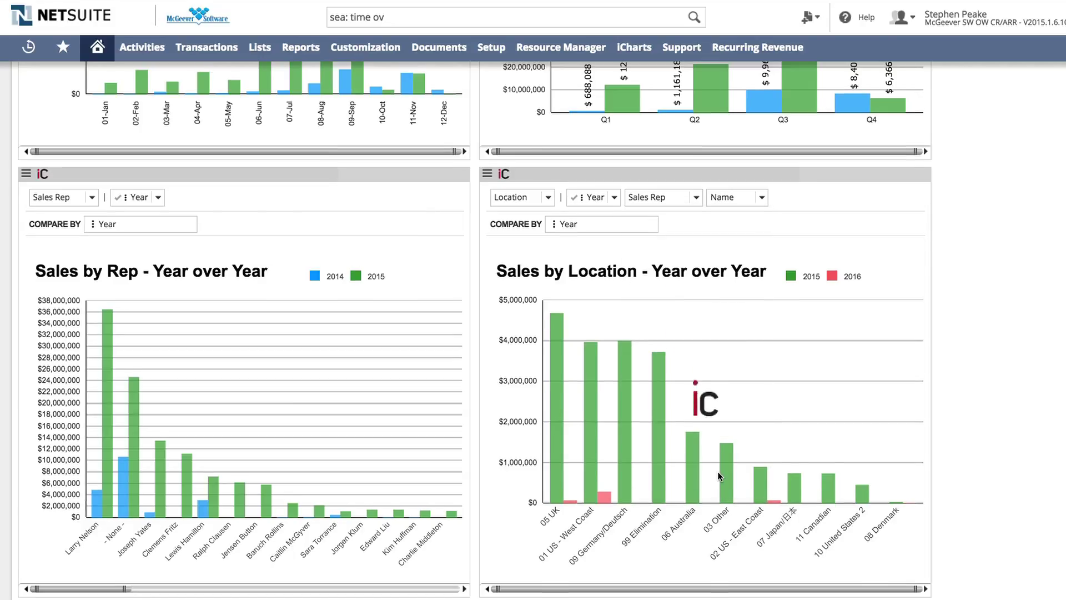
pyautogui.scroll(3, 717, 471)
pyautogui.scroll(-4, 741, 422)
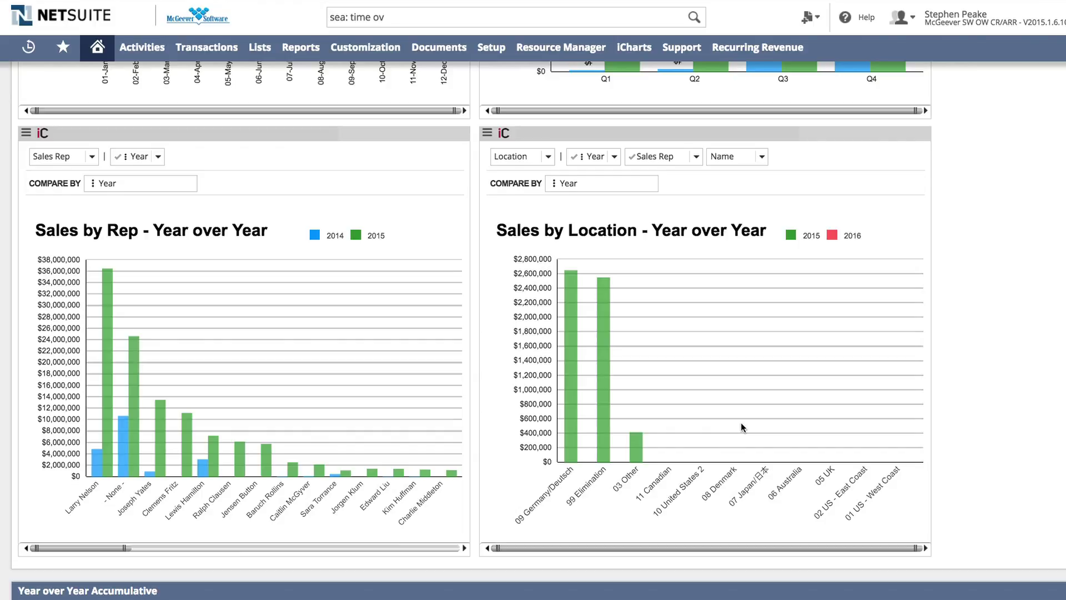
pyautogui.scroll(8, 731, 275)
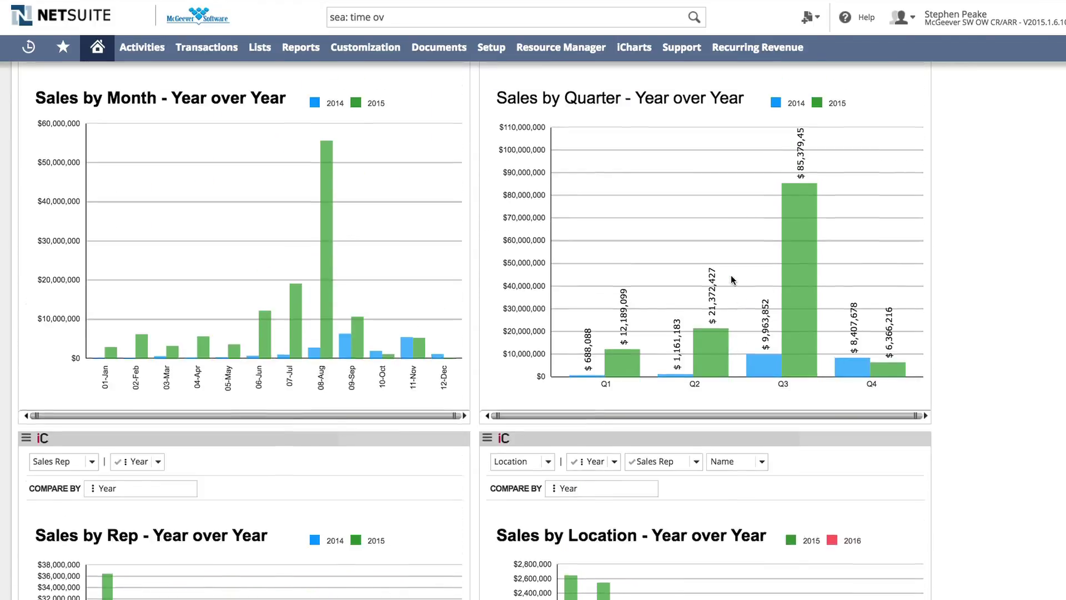
pyautogui.scroll(-7, 730, 275)
pyautogui.scroll(5, 730, 275)
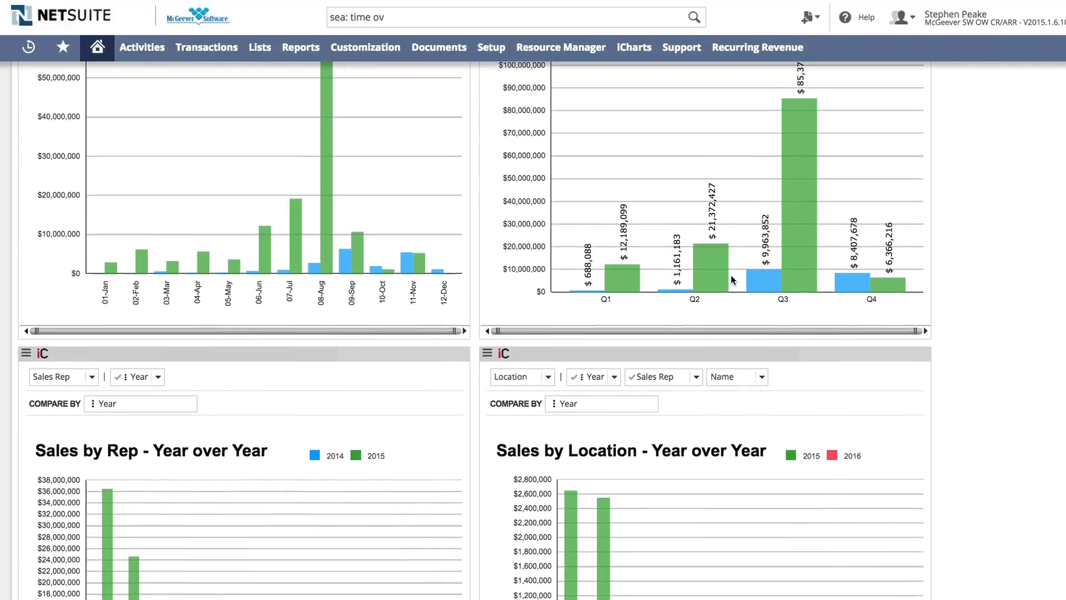
pyautogui.scroll(-5, 730, 274)
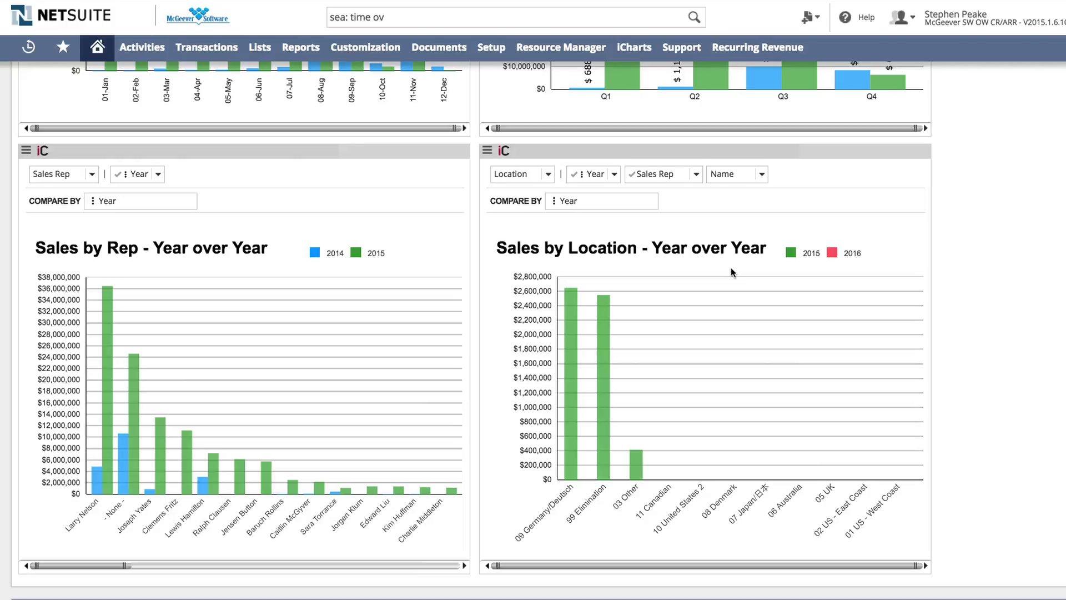
pyautogui.scroll(-5, 730, 267)
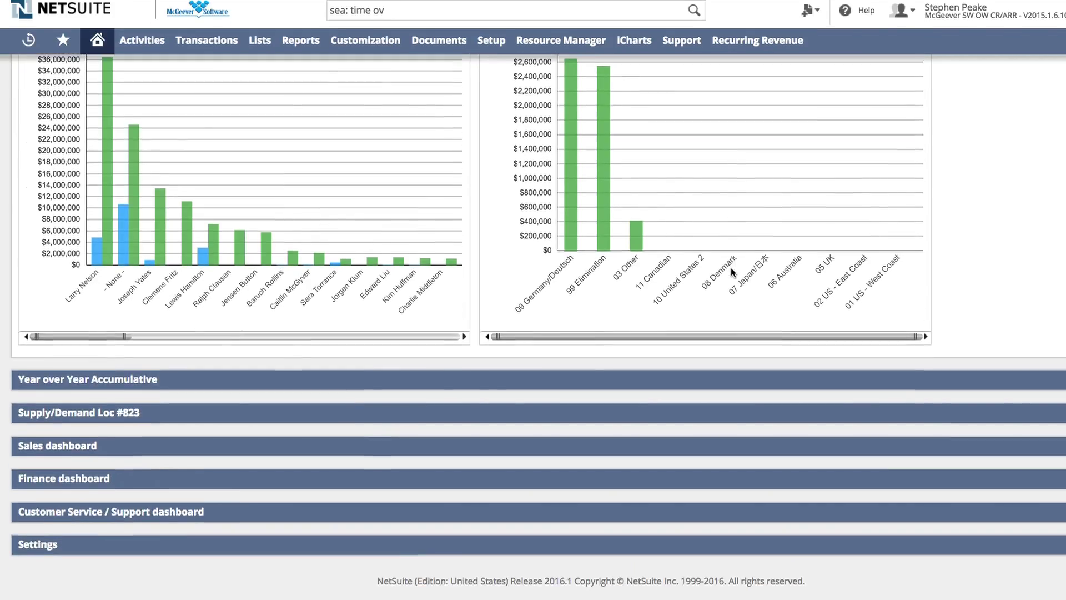
pyautogui.scroll(20, 688, 356)
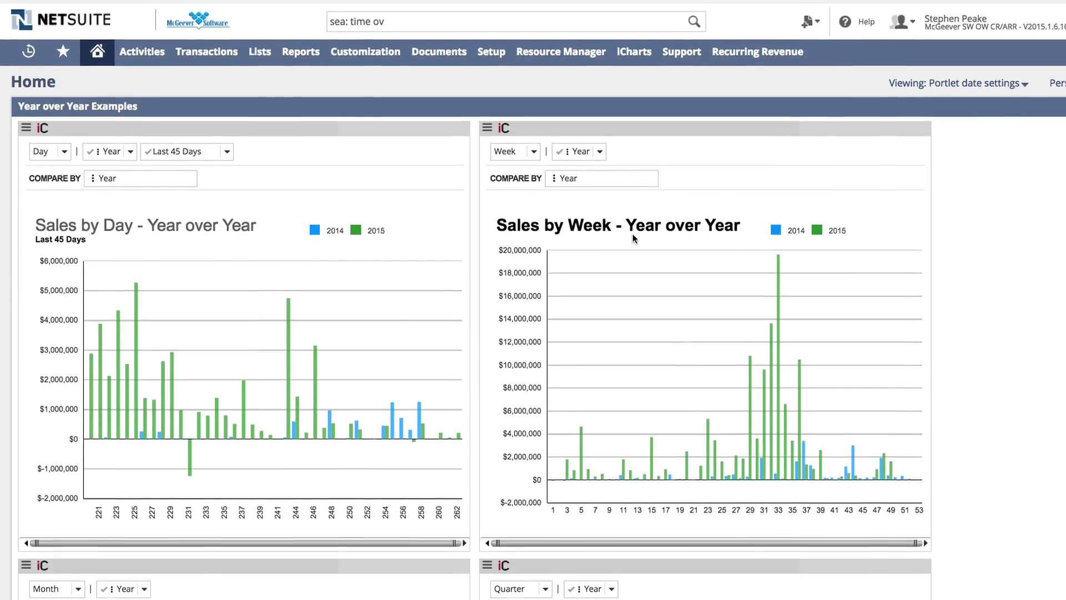
# - Collapse Year over Year Examples and review the 2014 vs 2015 weekly and monthly accumulative charts
pyautogui.click(646, 103)
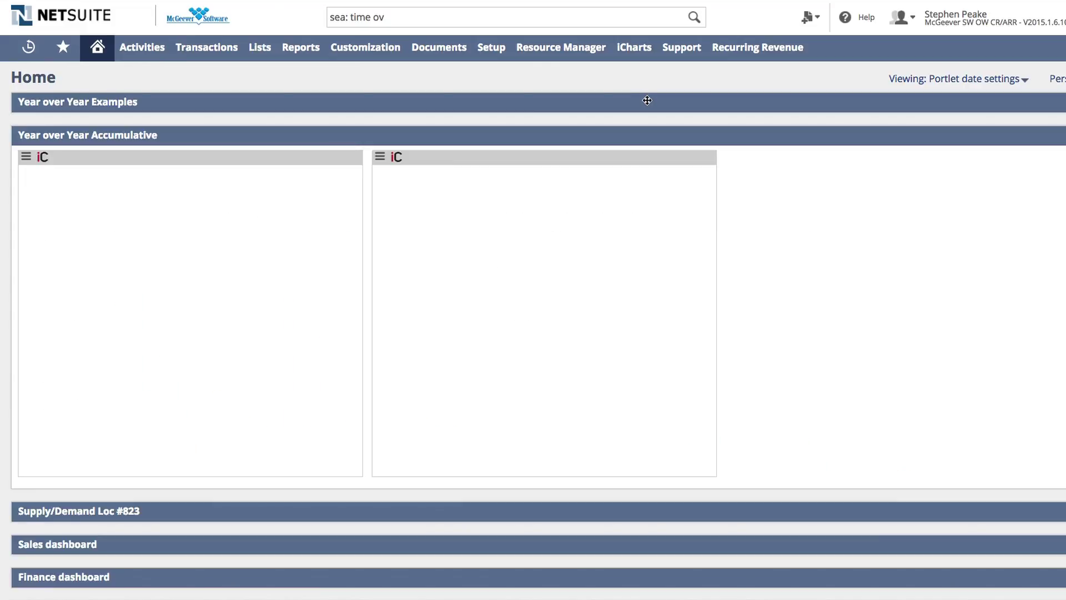
pyautogui.scroll(-2, 681, 198)
pyautogui.scroll(2, 681, 198)
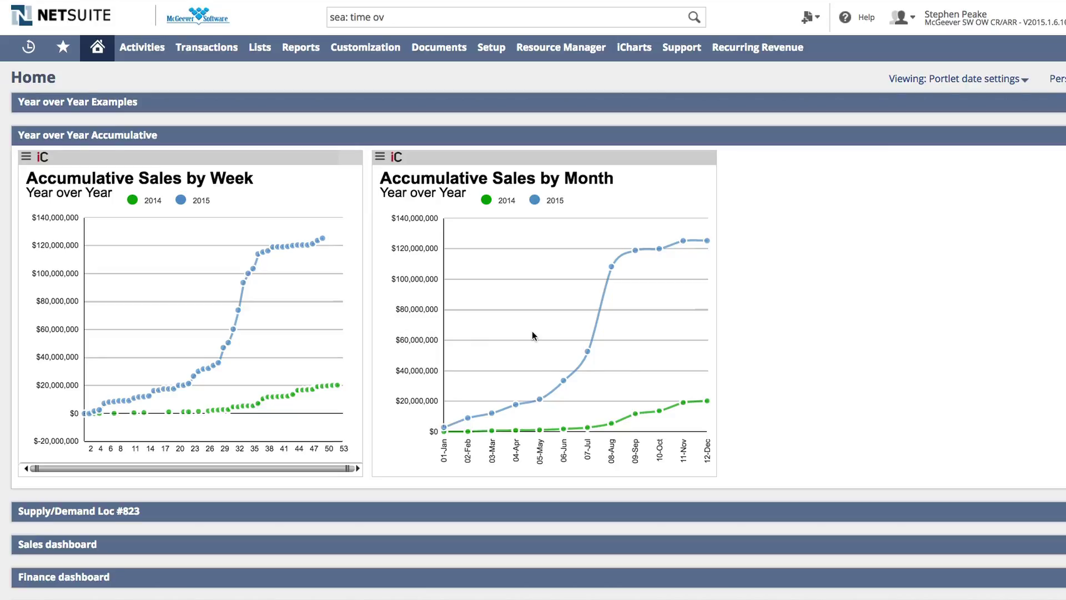
pyautogui.scroll(-1, 532, 336)
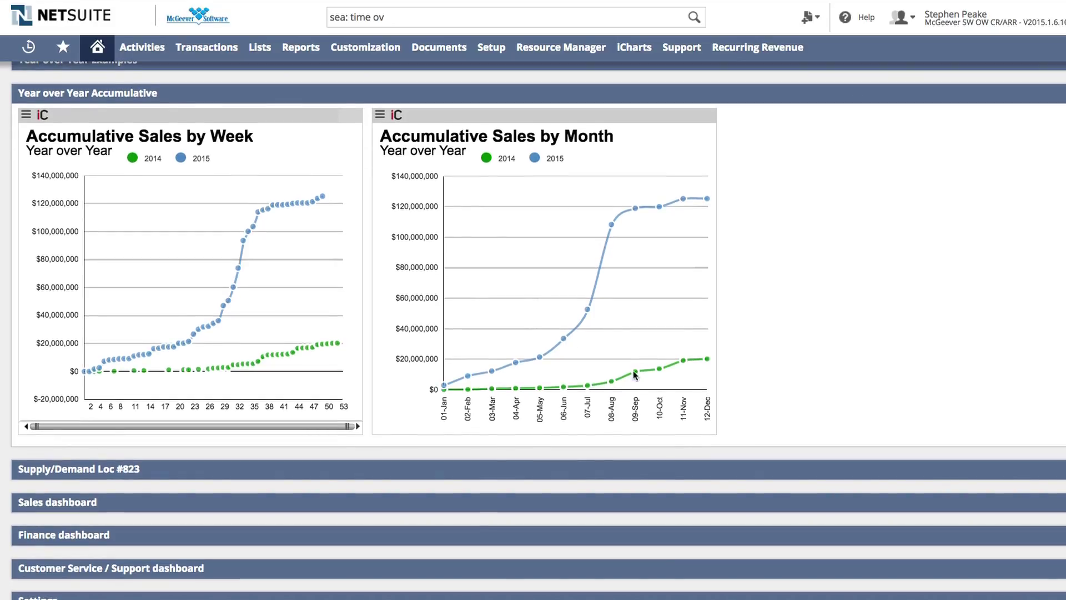
pyautogui.scroll(-1, 638, 388)
pyautogui.scroll(1, 565, 339)
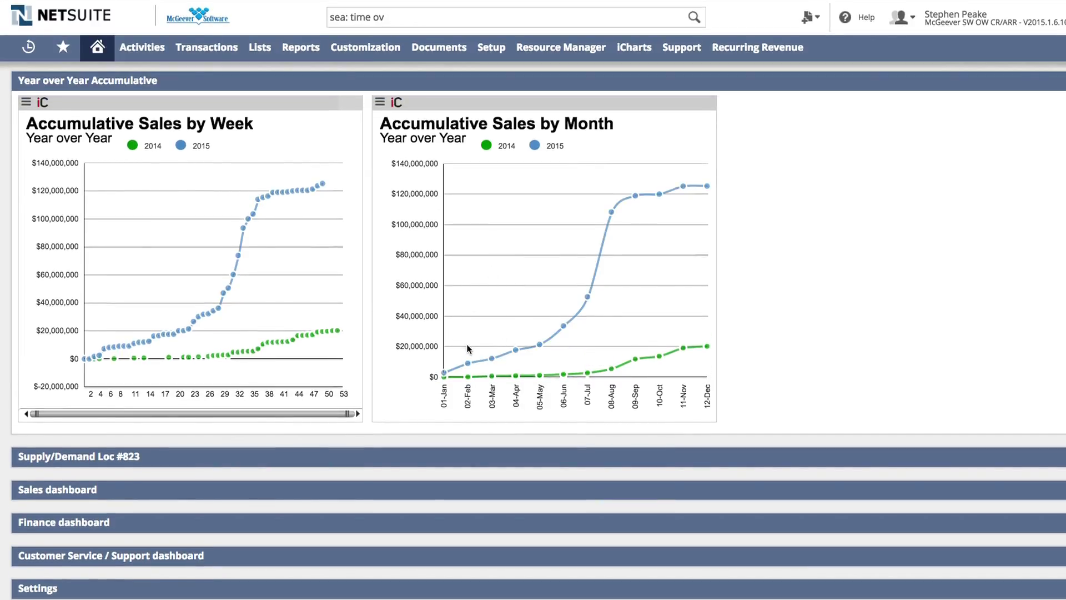
pyautogui.scroll(-1, 471, 345)
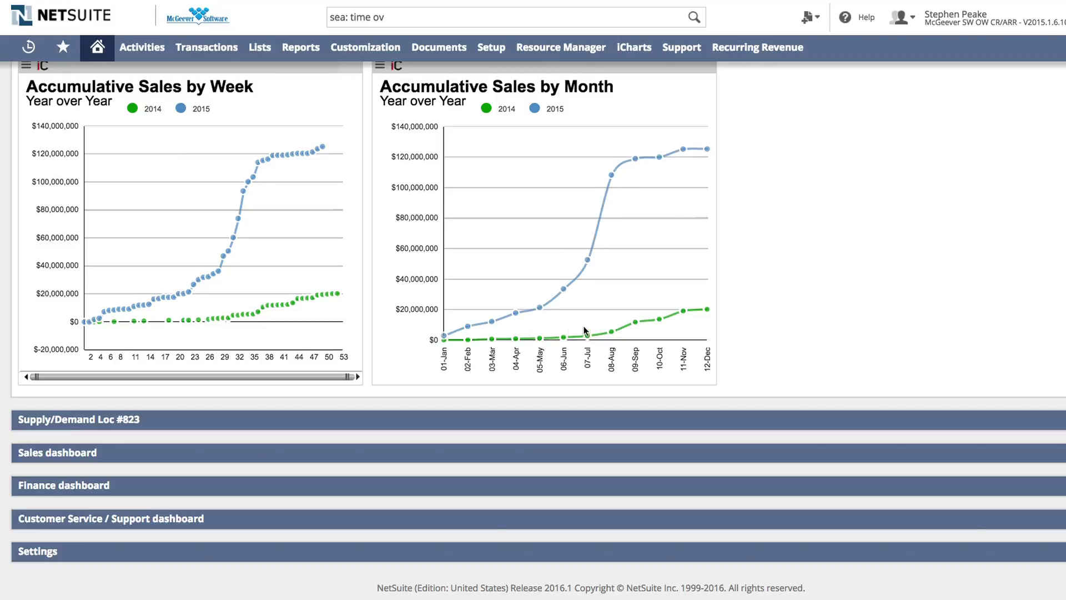
pyautogui.scroll(1, 548, 303)
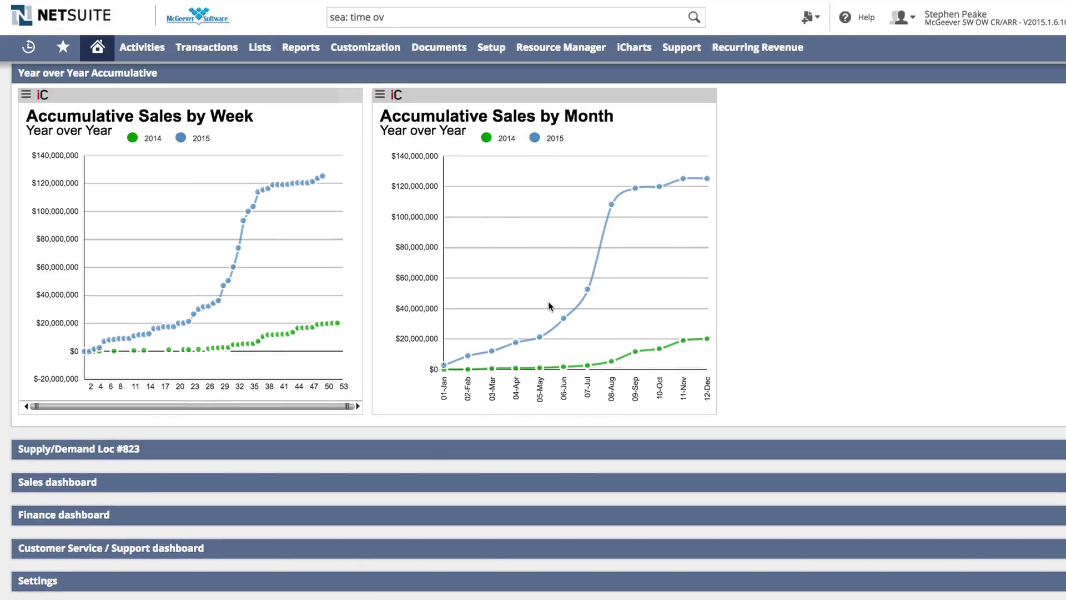